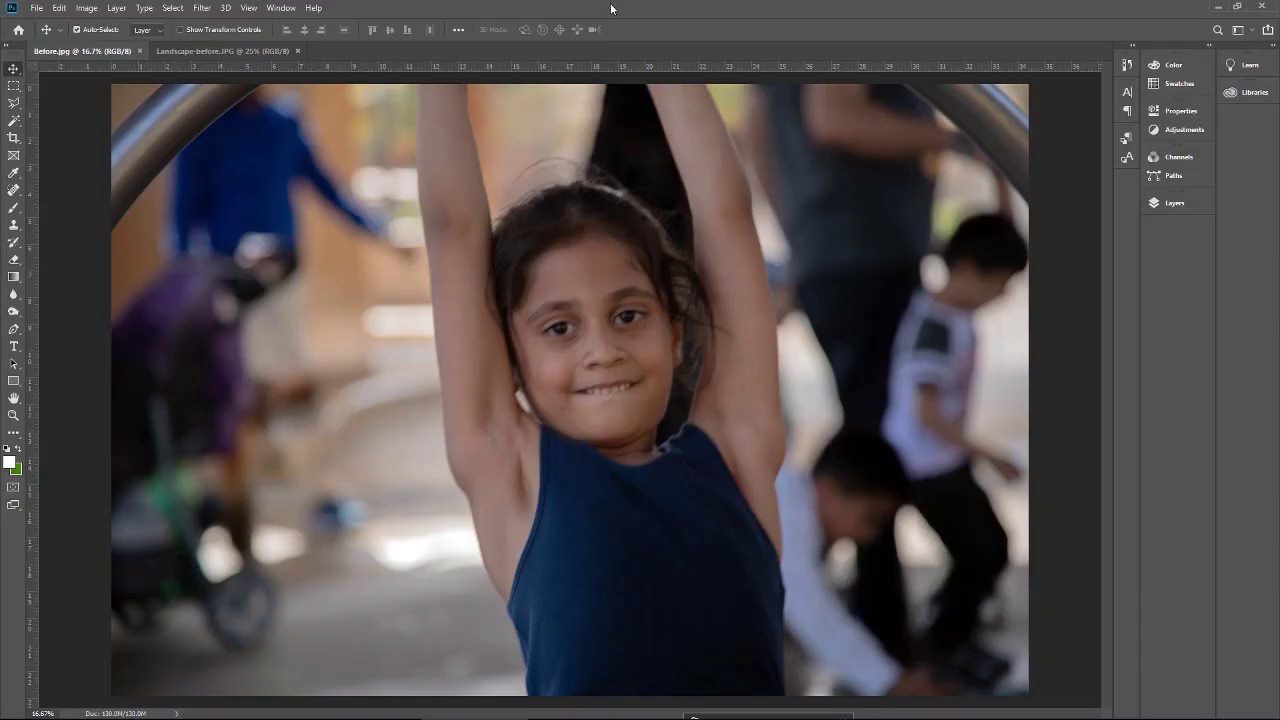
Duplicate the portrait's Background layer and rename the copy 'backup'.
left_click(210, 51)
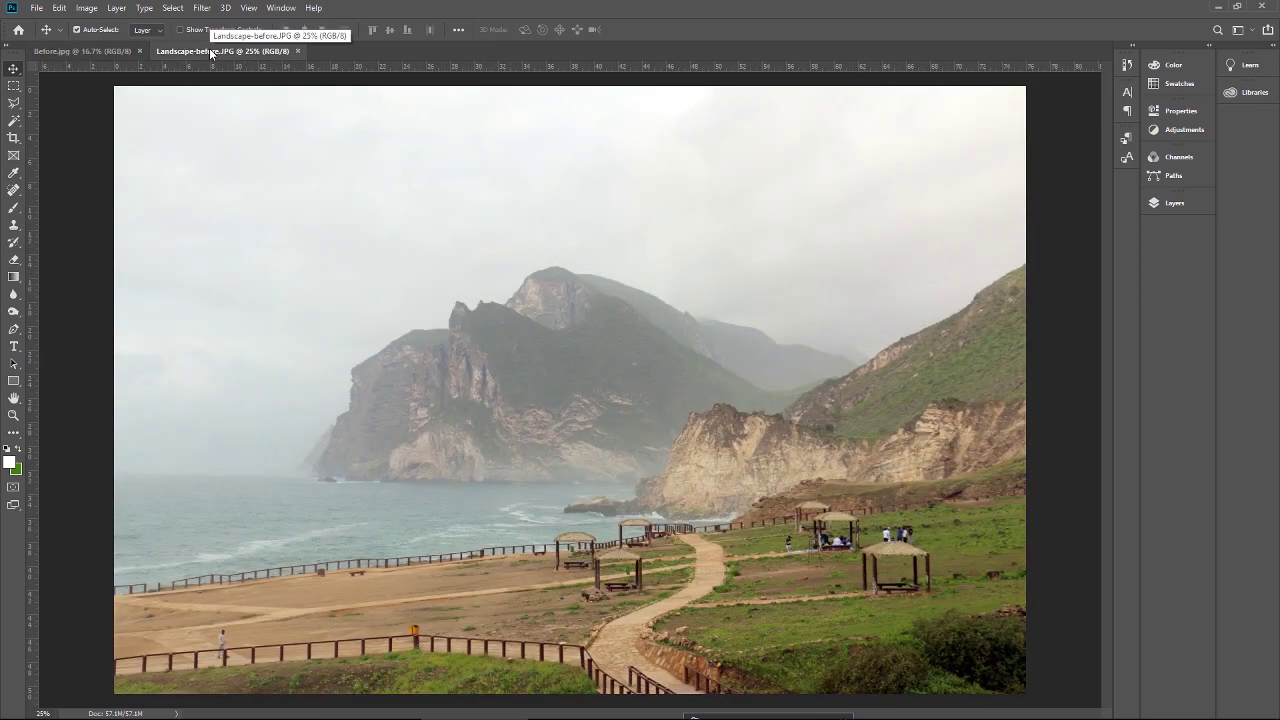
left_click(99, 51)
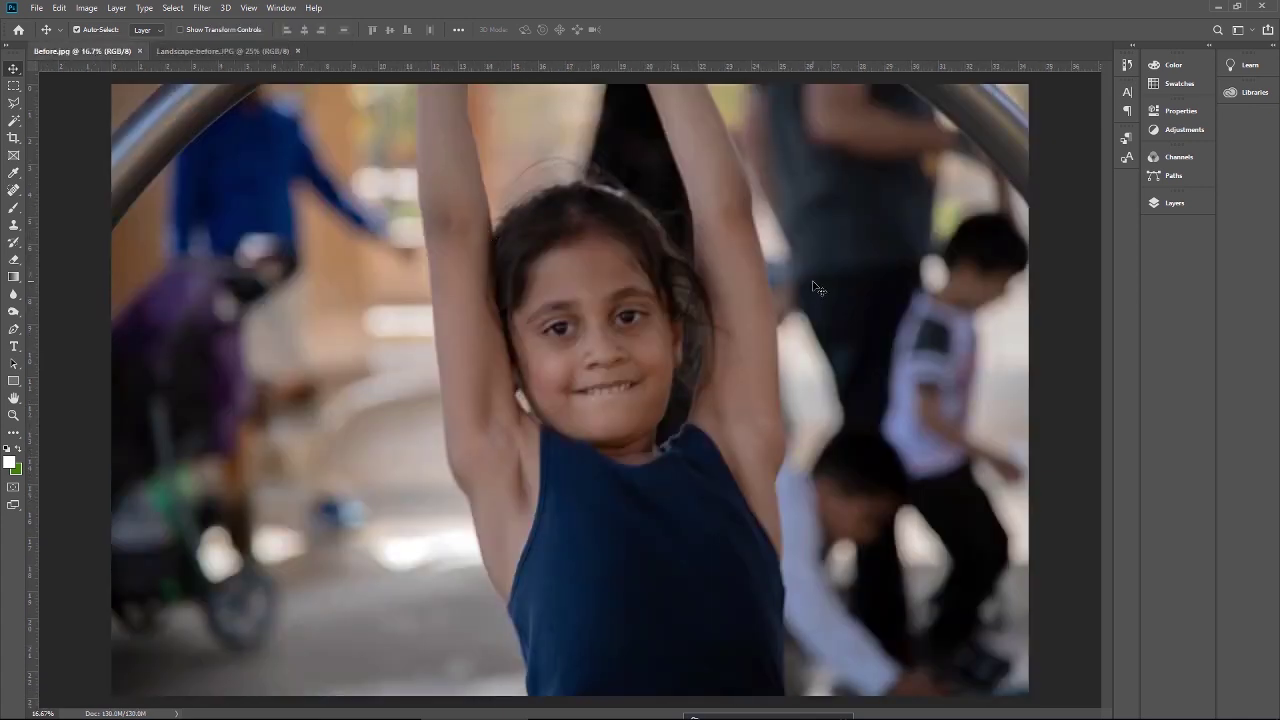
left_click(1174, 204)
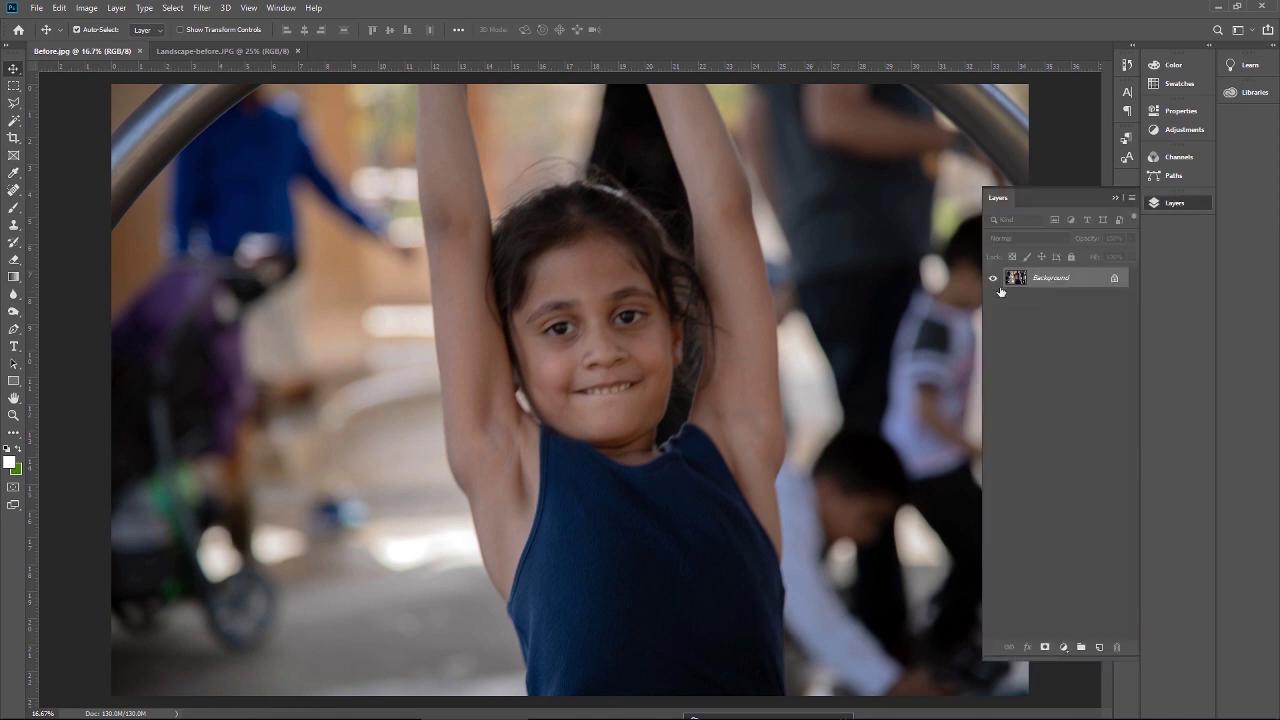
key("ctrl+j")
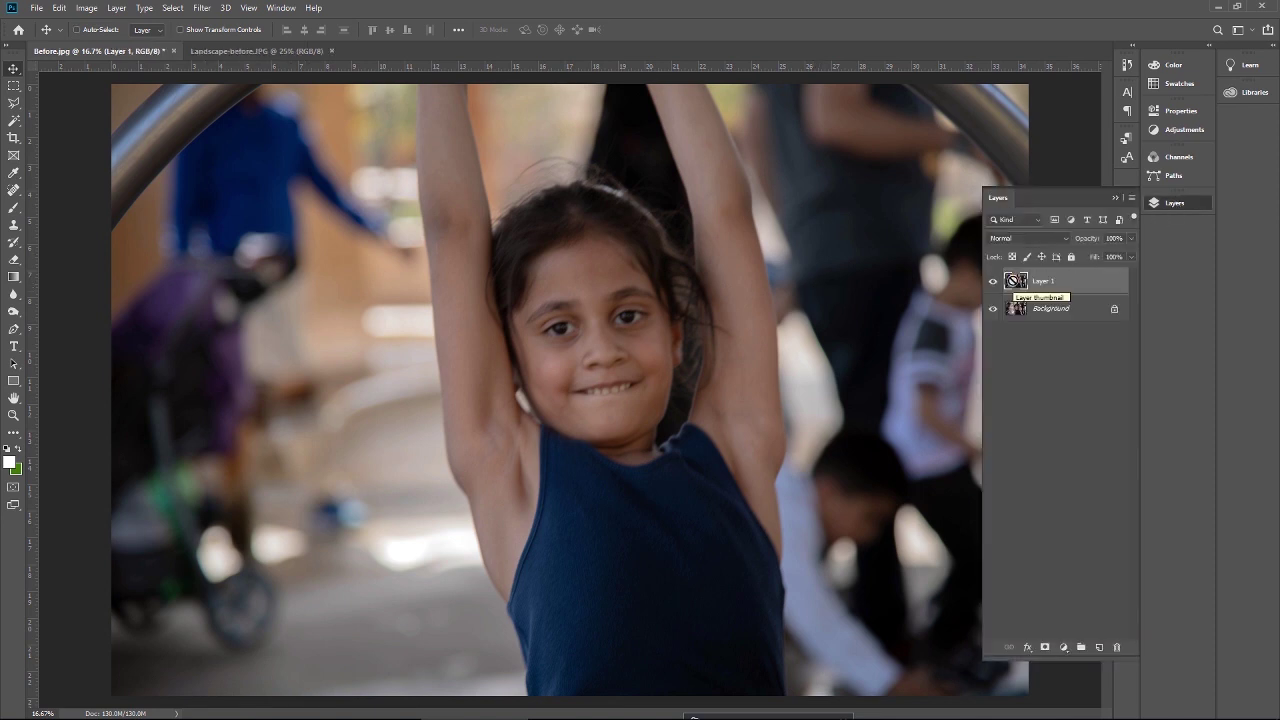
double_click(1041, 281)
type("be")
type("ckup")
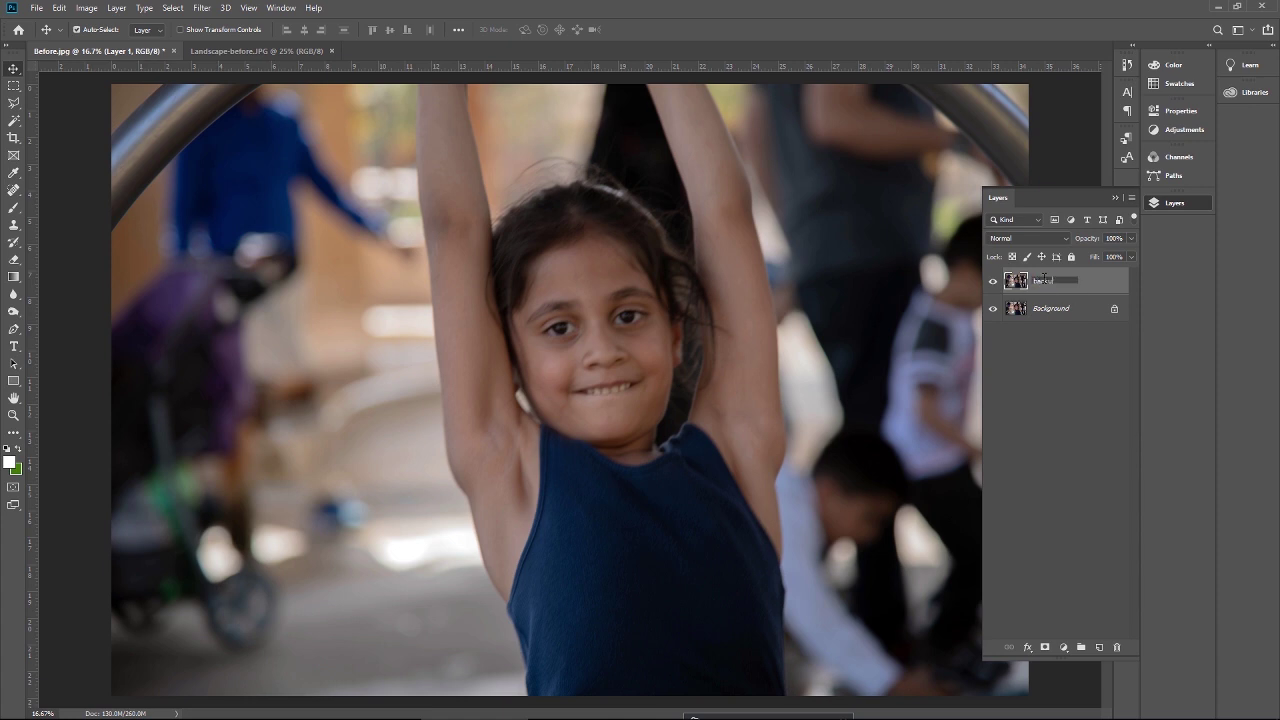
key("Return")
Duplicate backup and apply High Pass at an 8.4-pixel radius to the copy.
key("ctrl+j")
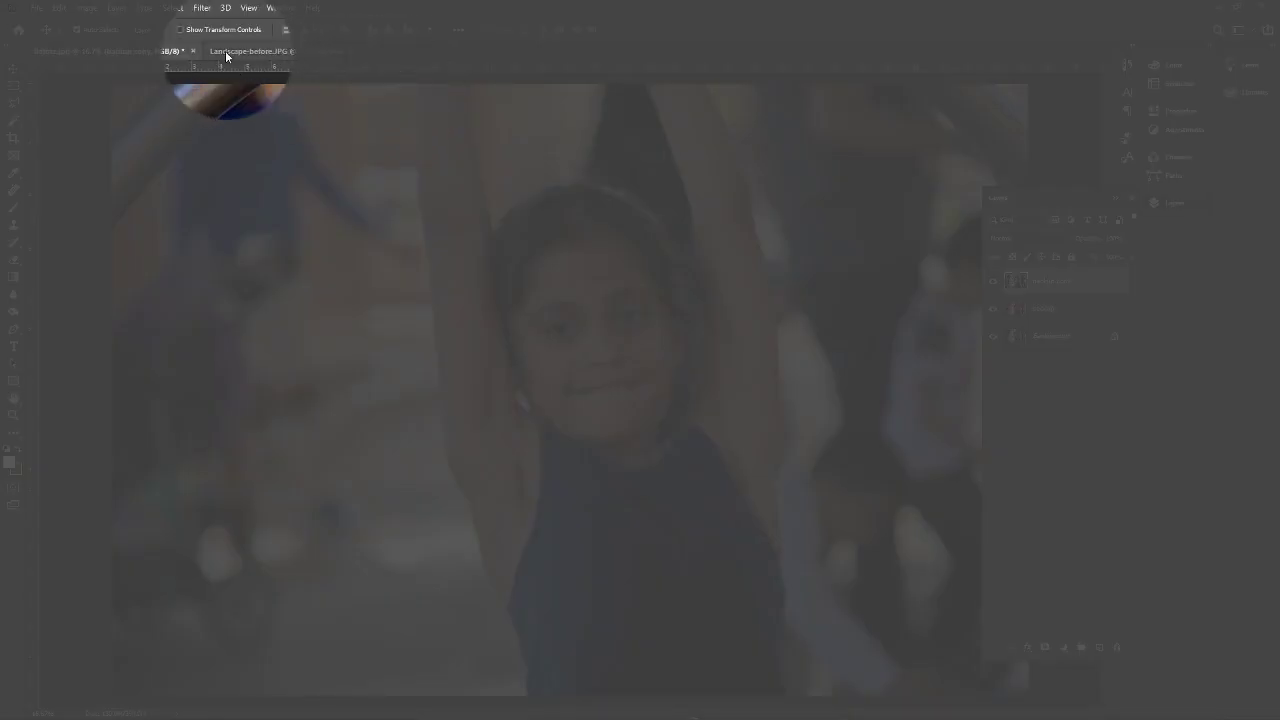
left_click(202, 8)
mouse_move(300, 272)
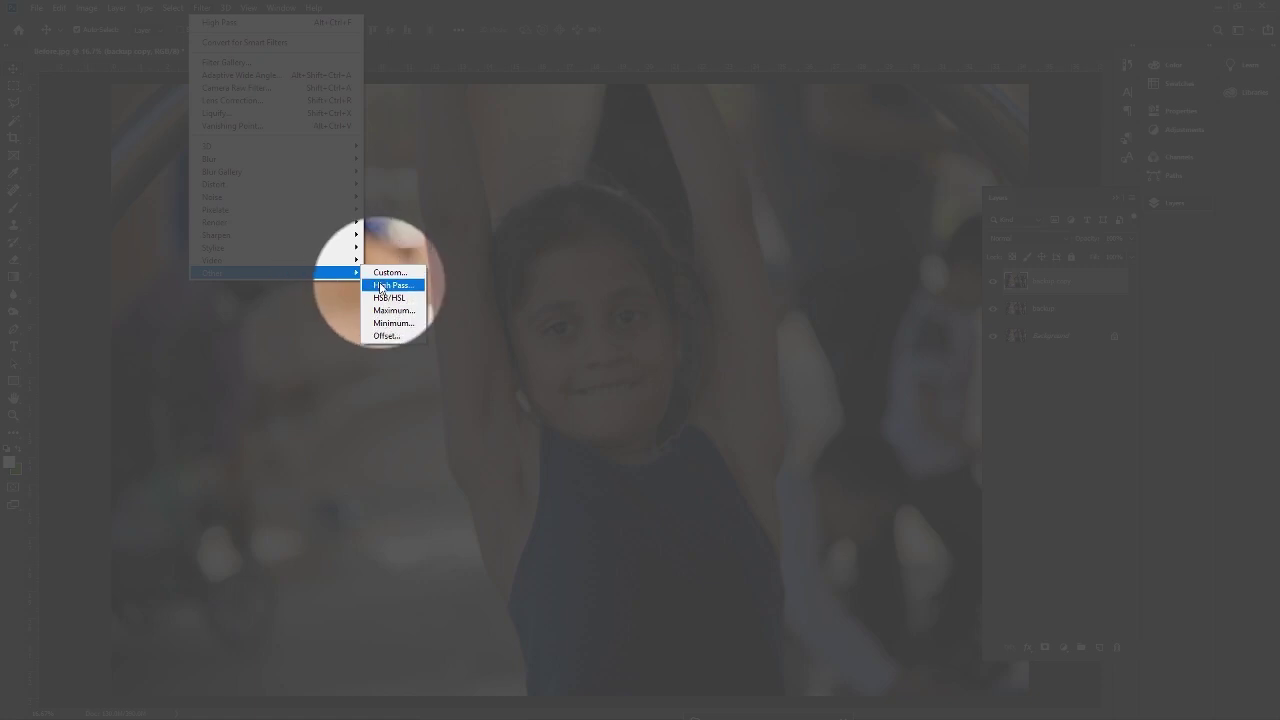
left_click(388, 285)
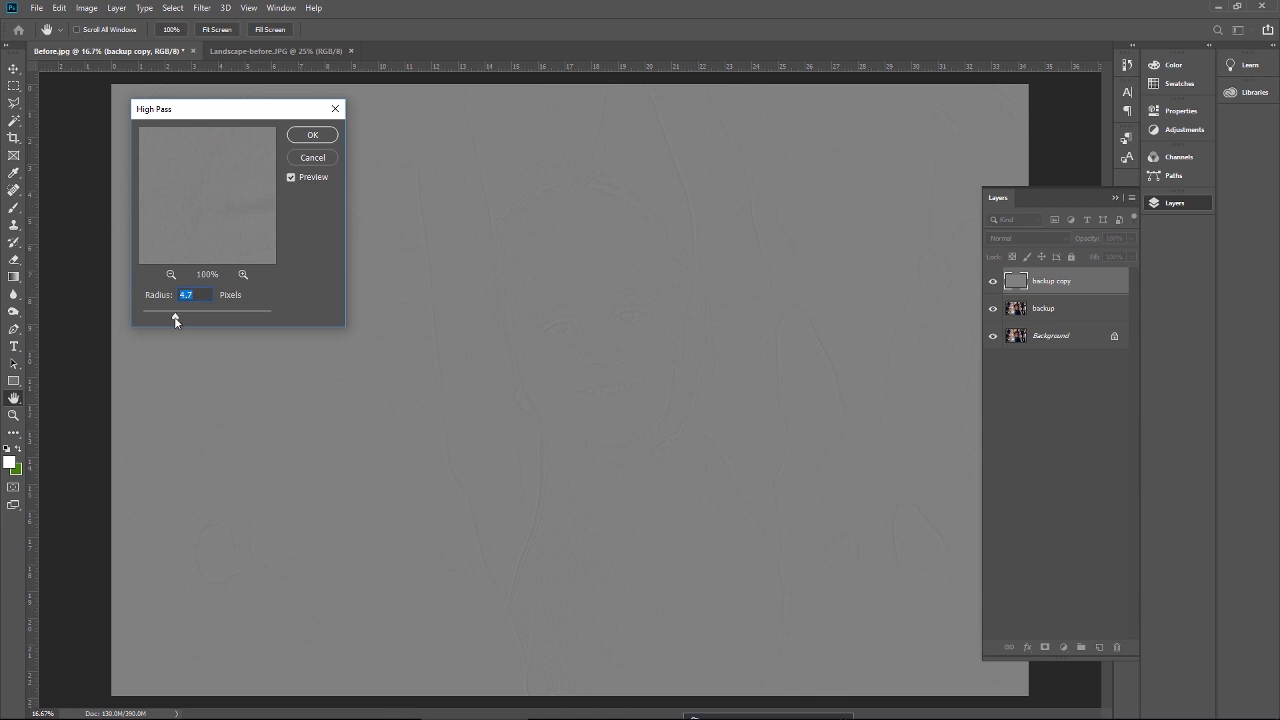
left_click_drag(189, 318, 205, 316)
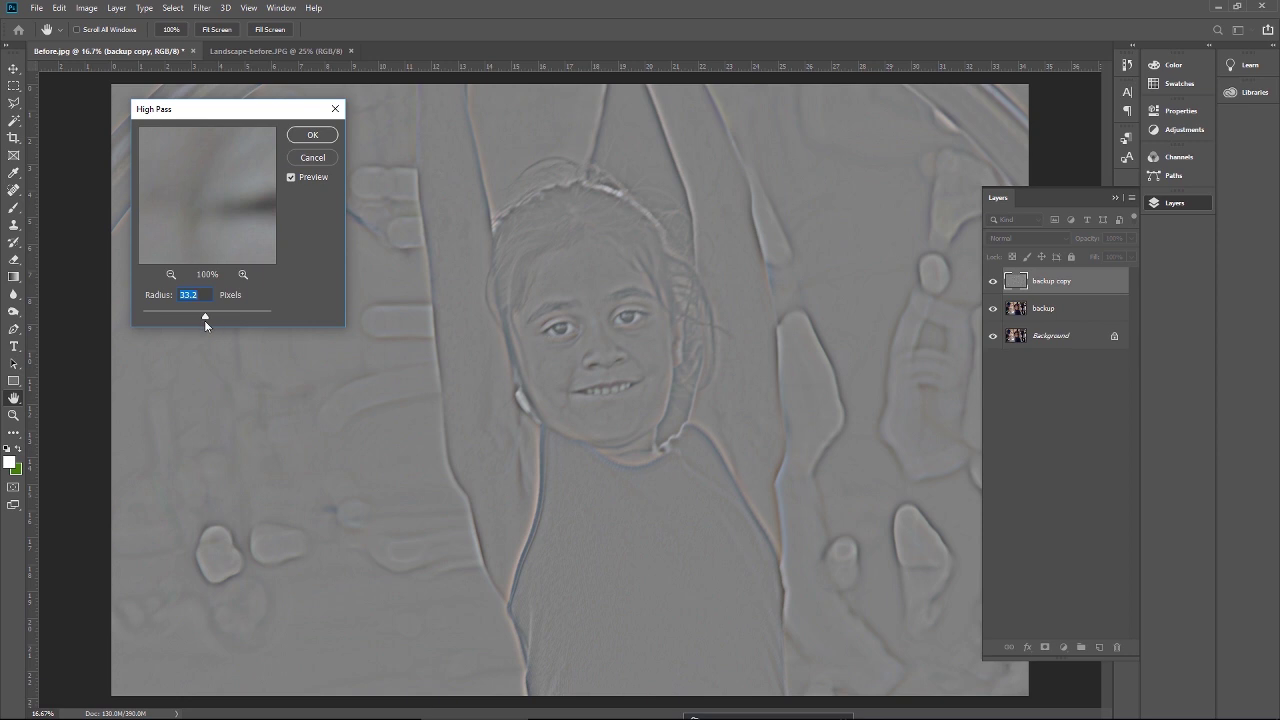
left_click_drag(204, 318, 190, 318)
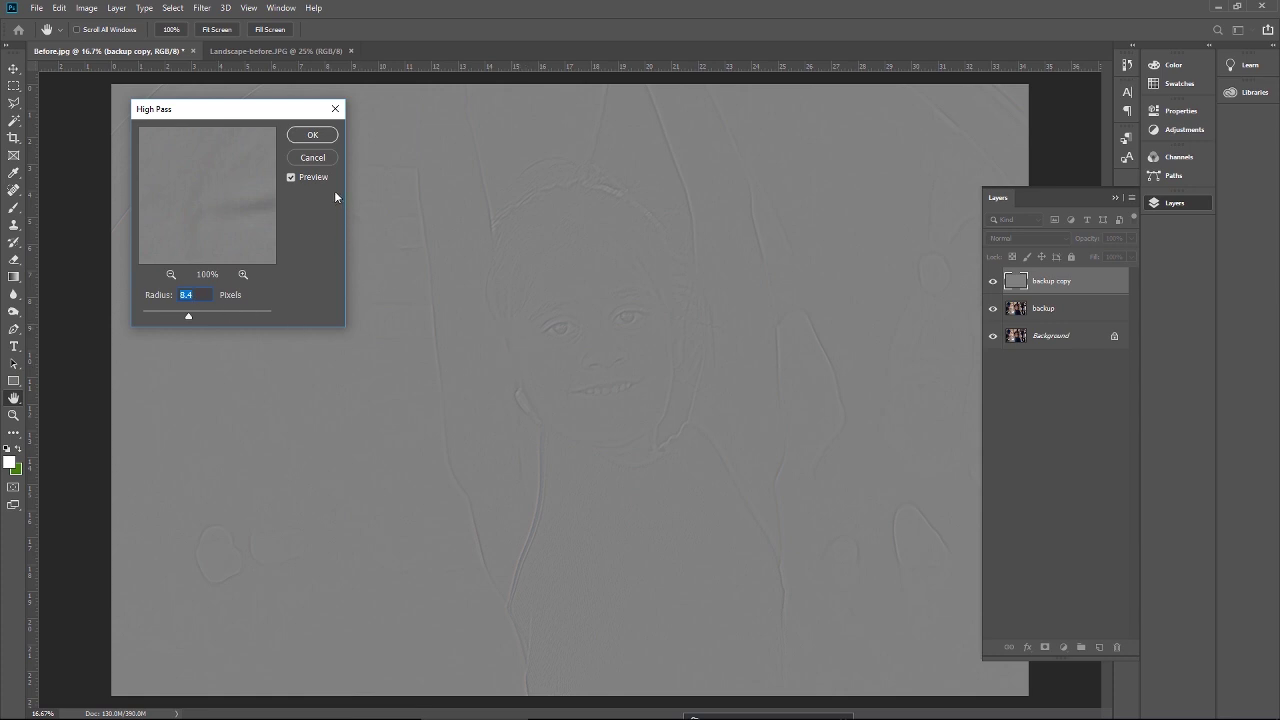
left_click(313, 135)
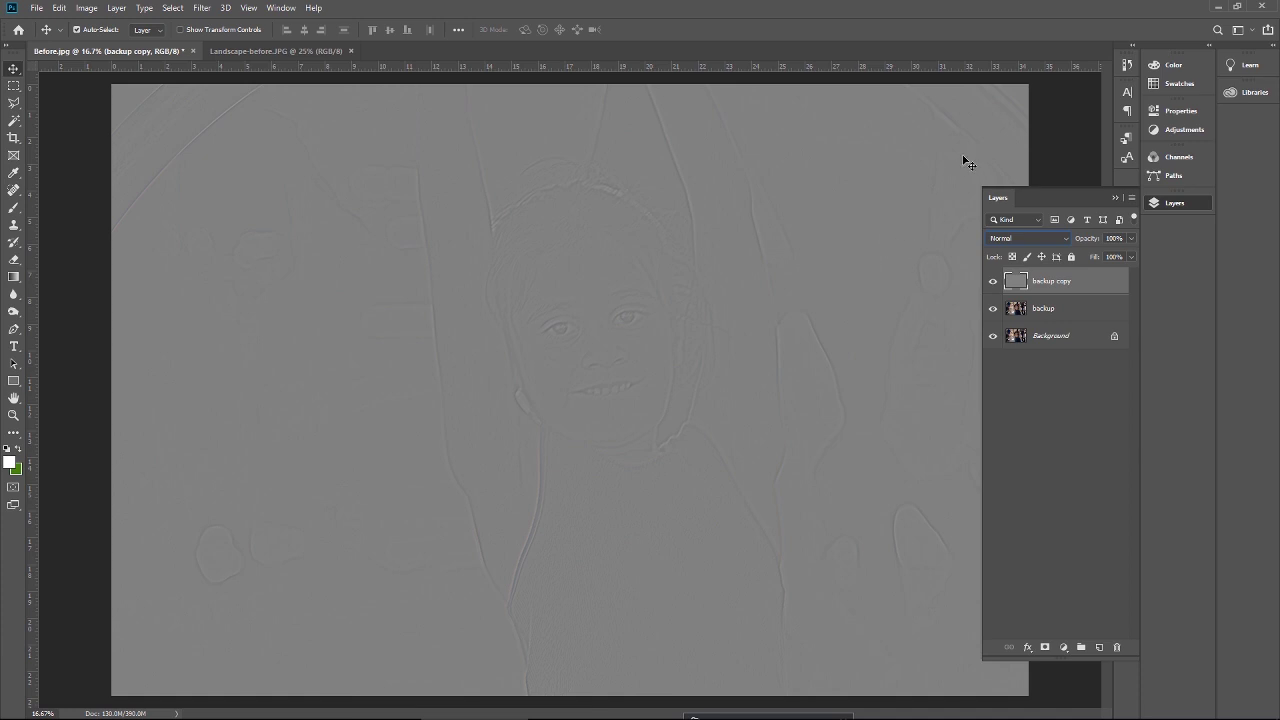
Set backup copy's blend mode to Vivid Light and zoom the portrait to 25%.
left_click(1060, 238)
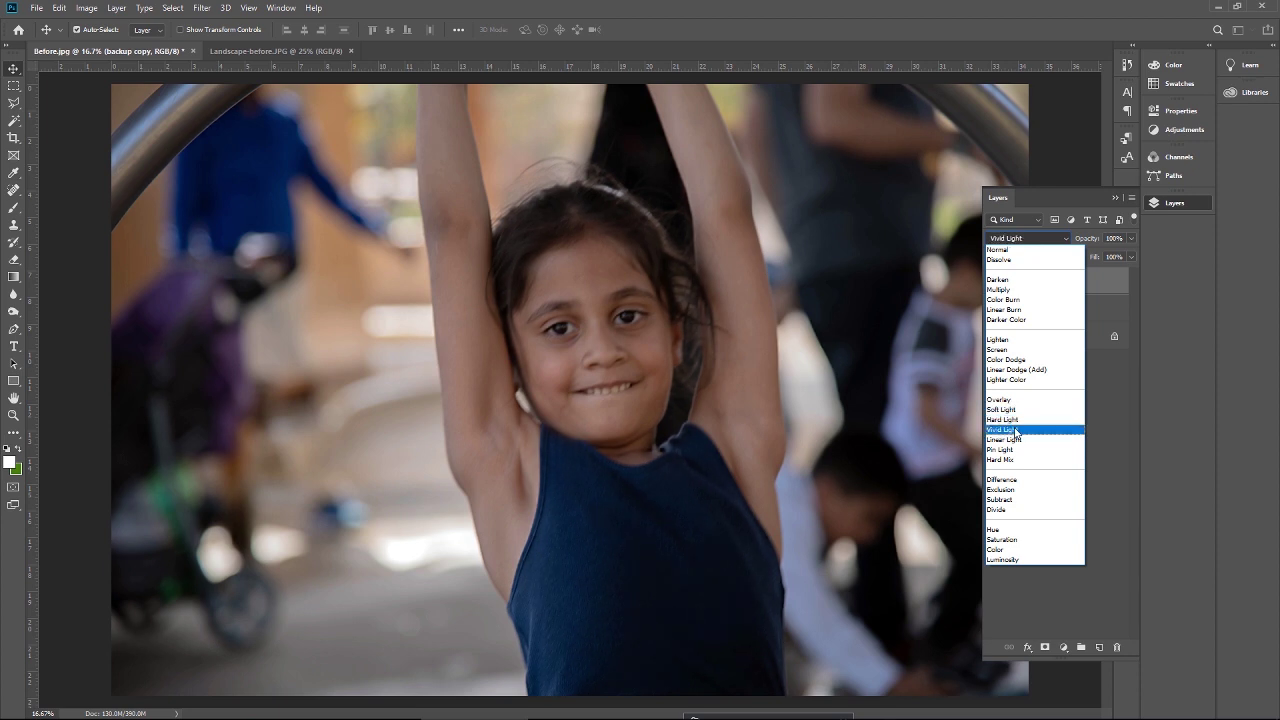
left_click(1016, 431)
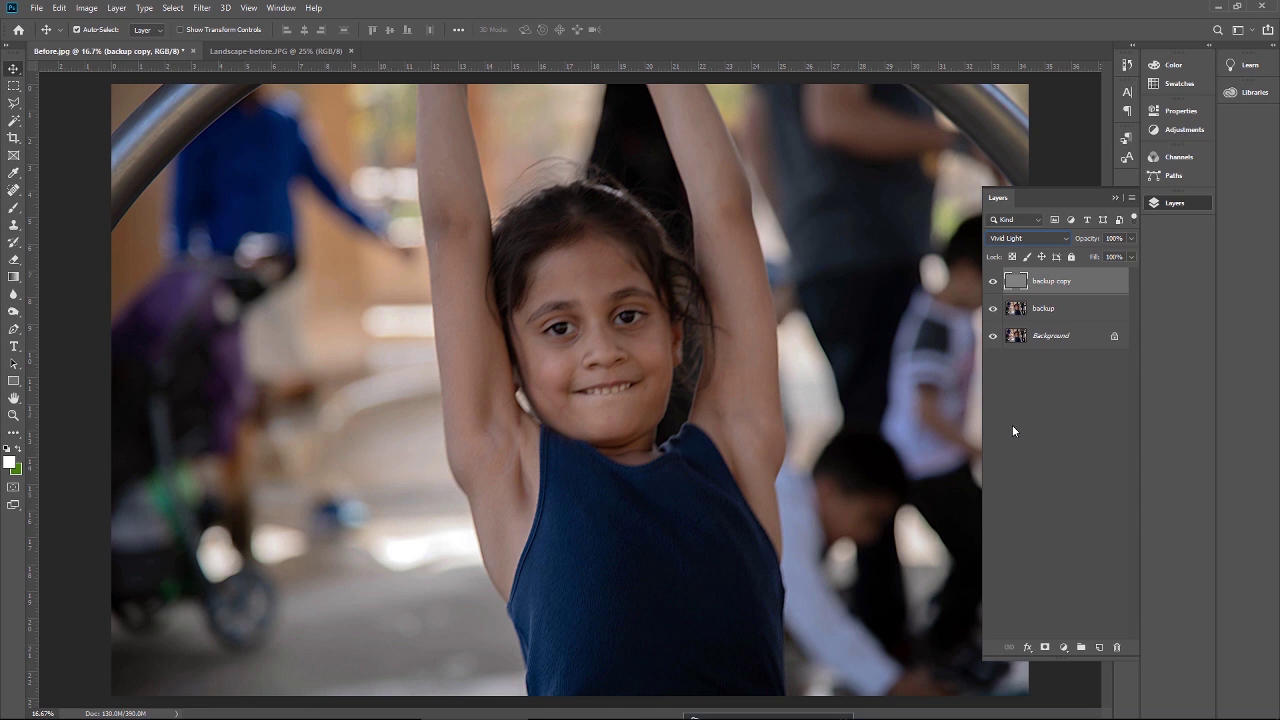
key("ctrl+plus")
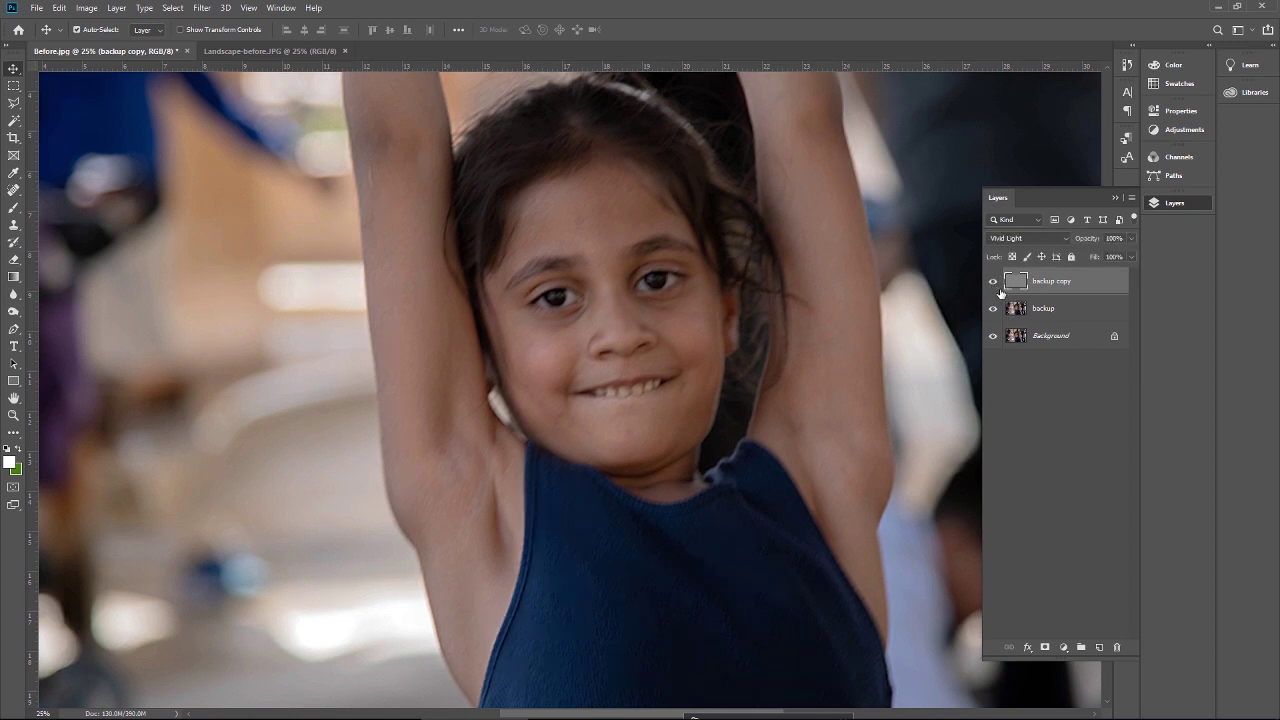
Merge the sharpening layer into backup and duplicate the merged layer.
left_click(1018, 308, "shift")
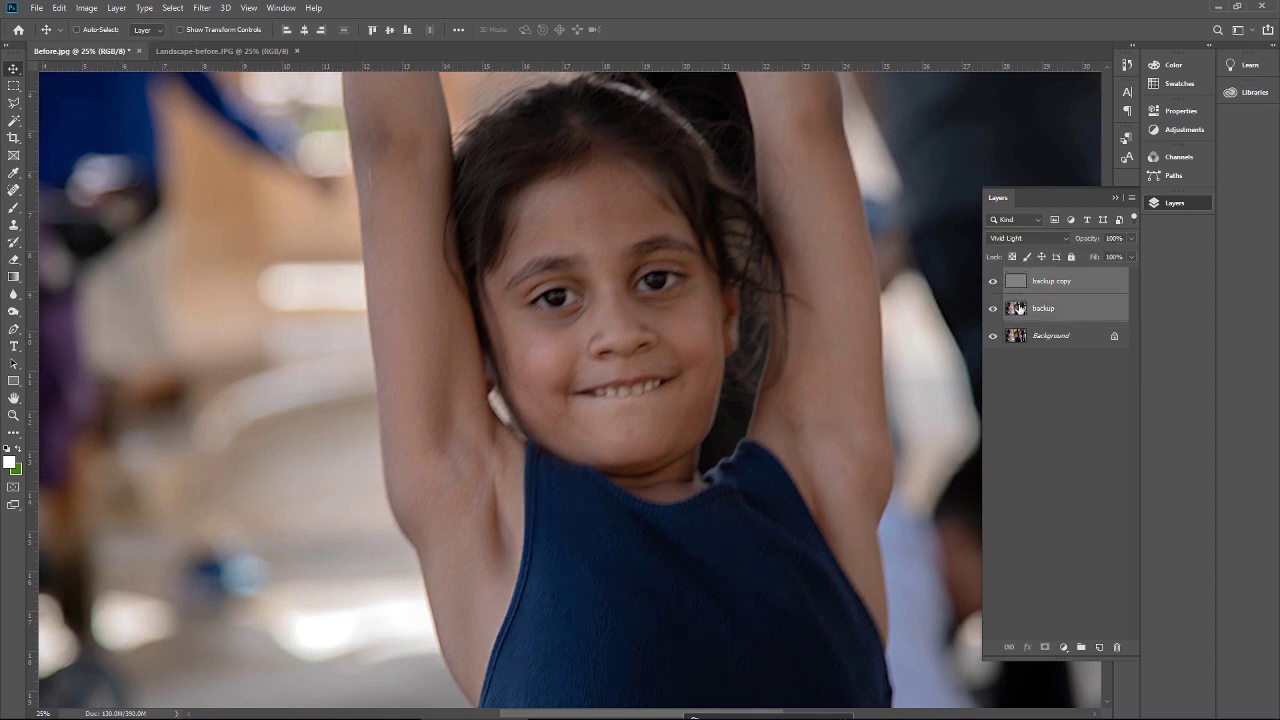
key("ctrl+e")
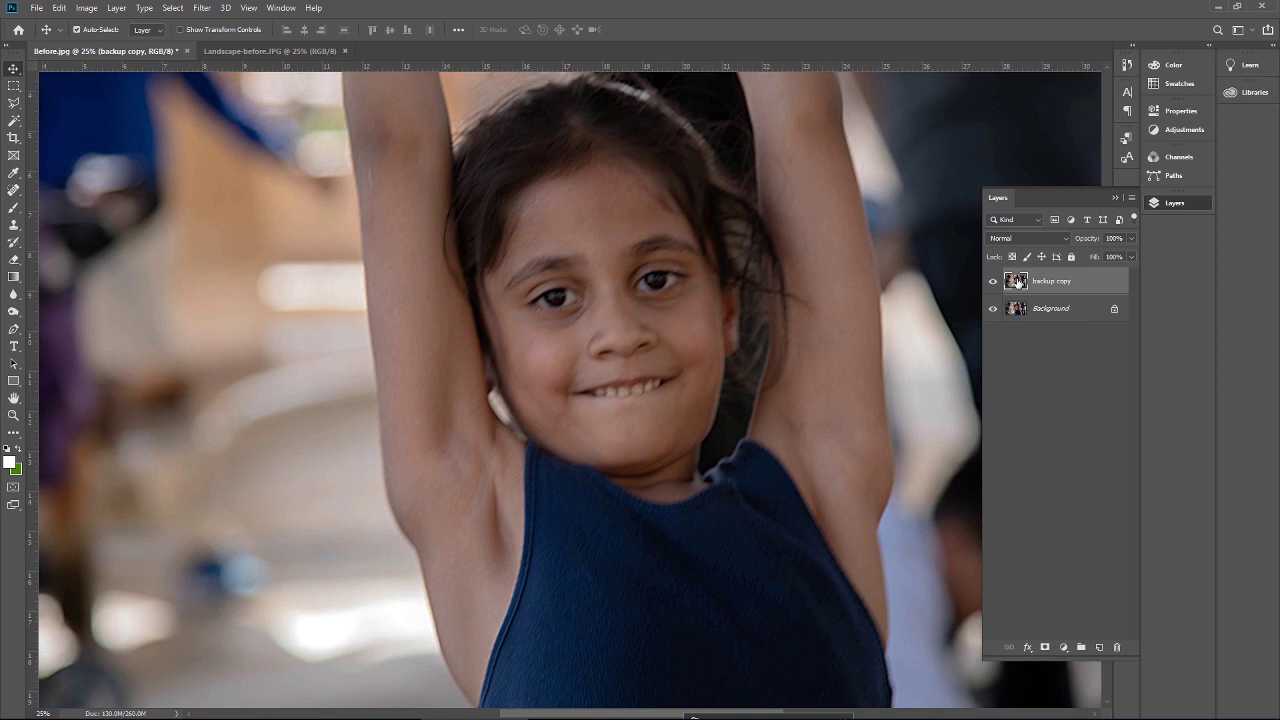
key("ctrl+j")
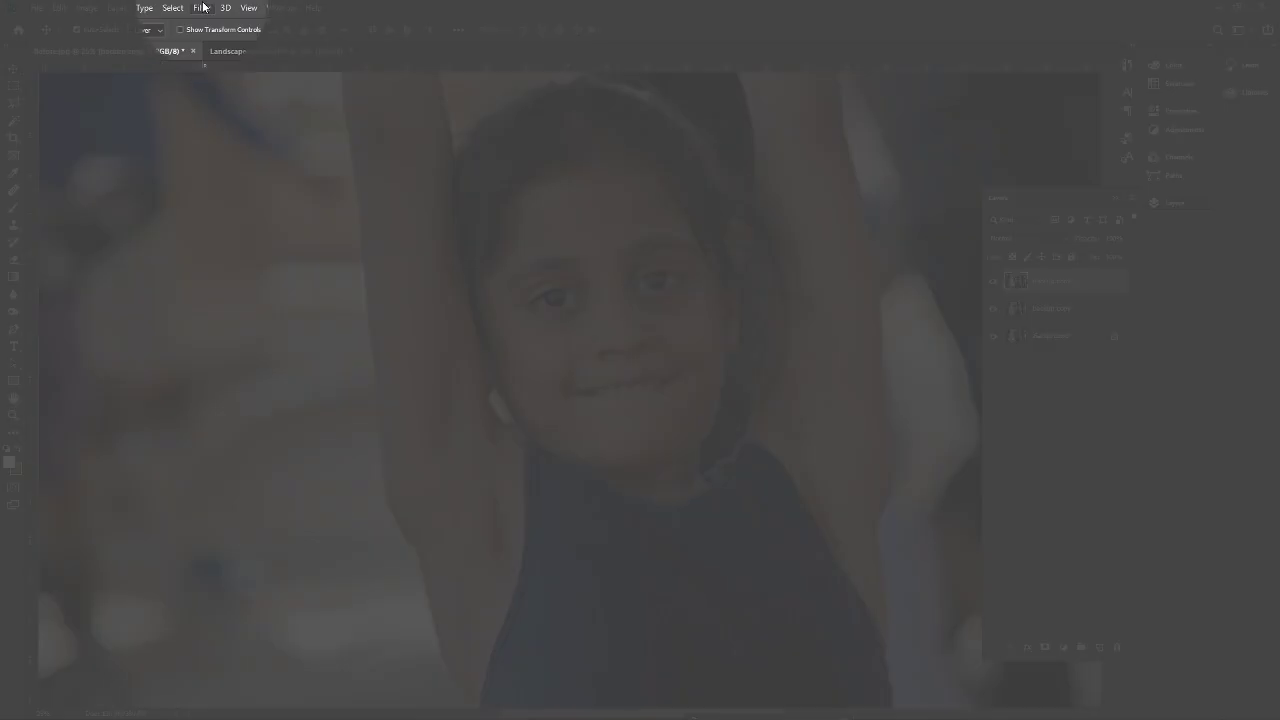
Apply High Pass at a 4.4-pixel radius to backup copy 2.
left_click(205, 7)
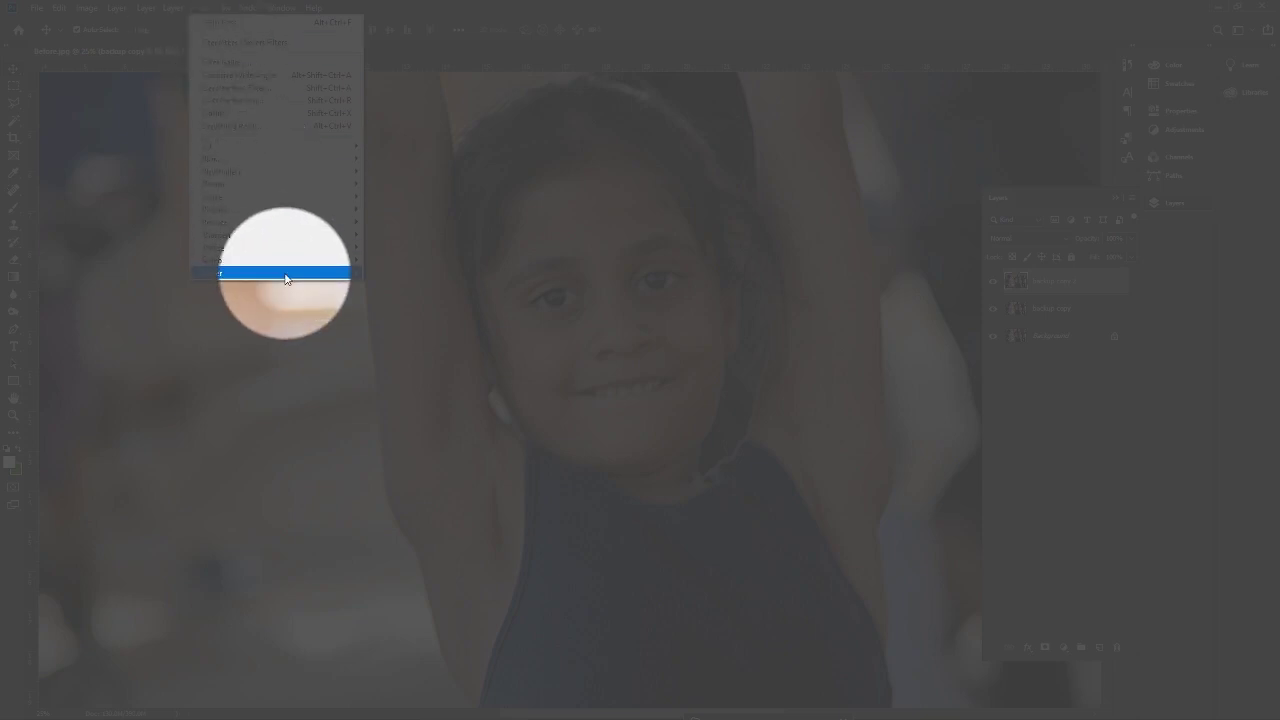
mouse_move(285, 274)
left_click(388, 286)
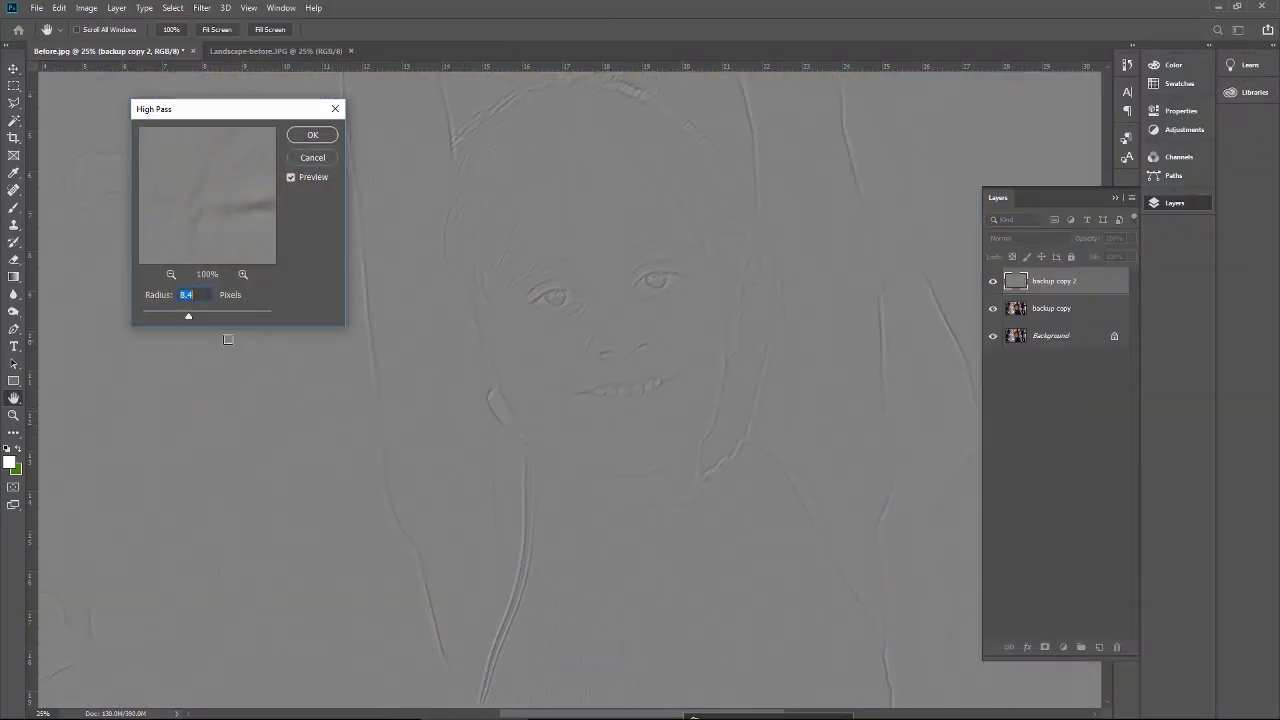
left_click_drag(184, 318, 174, 318)
left_click(313, 134)
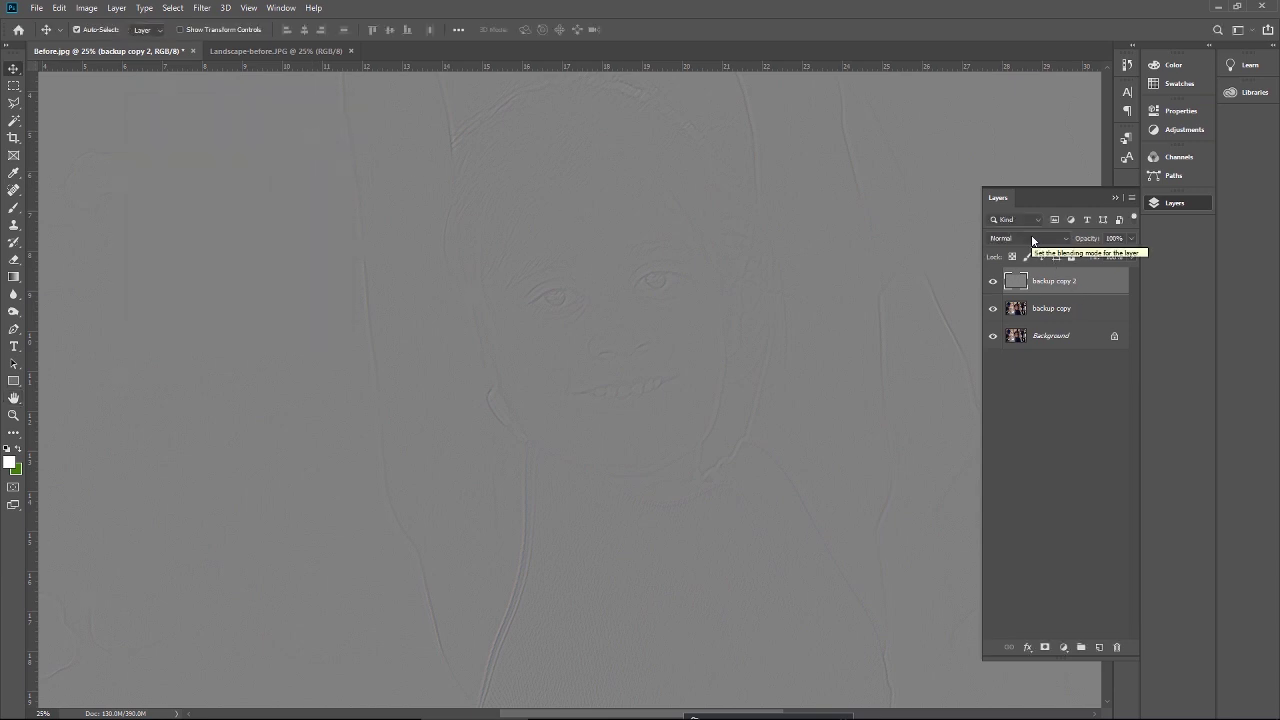
Blend backup copy 2 in Vivid Light and toggle its visibility to compare the sharpening.
left_click(1032, 240)
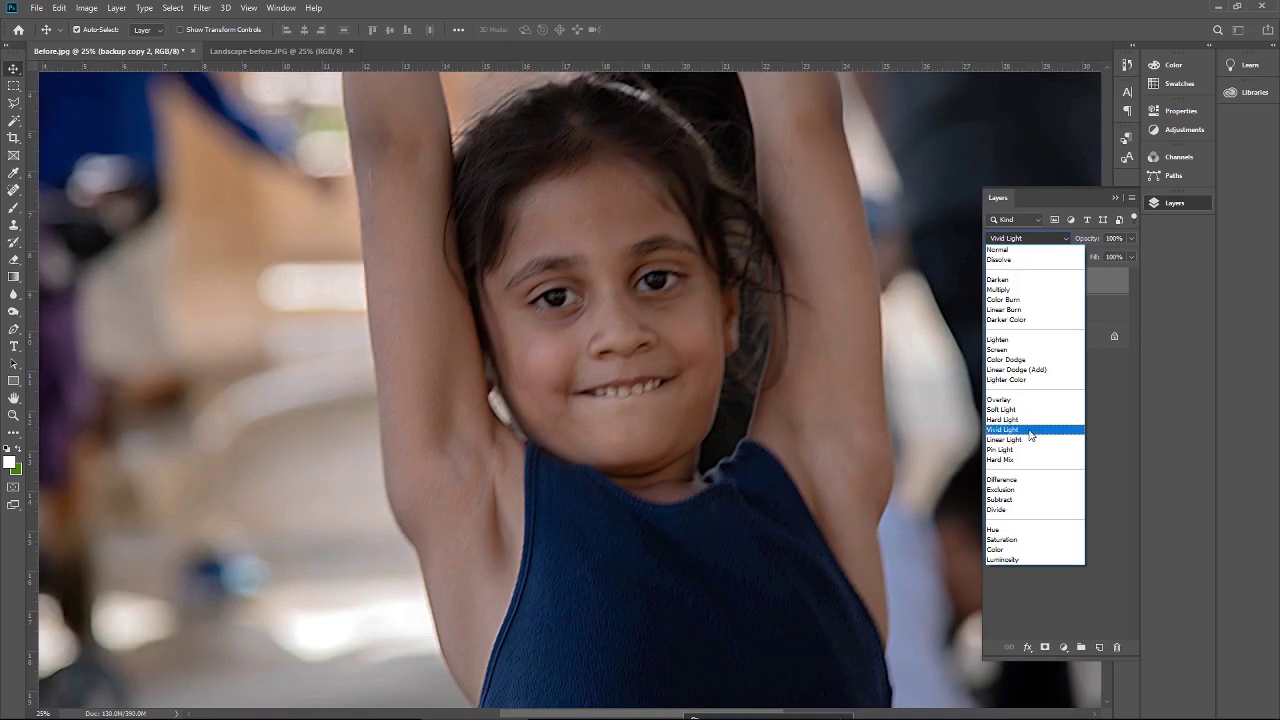
left_click(1030, 430)
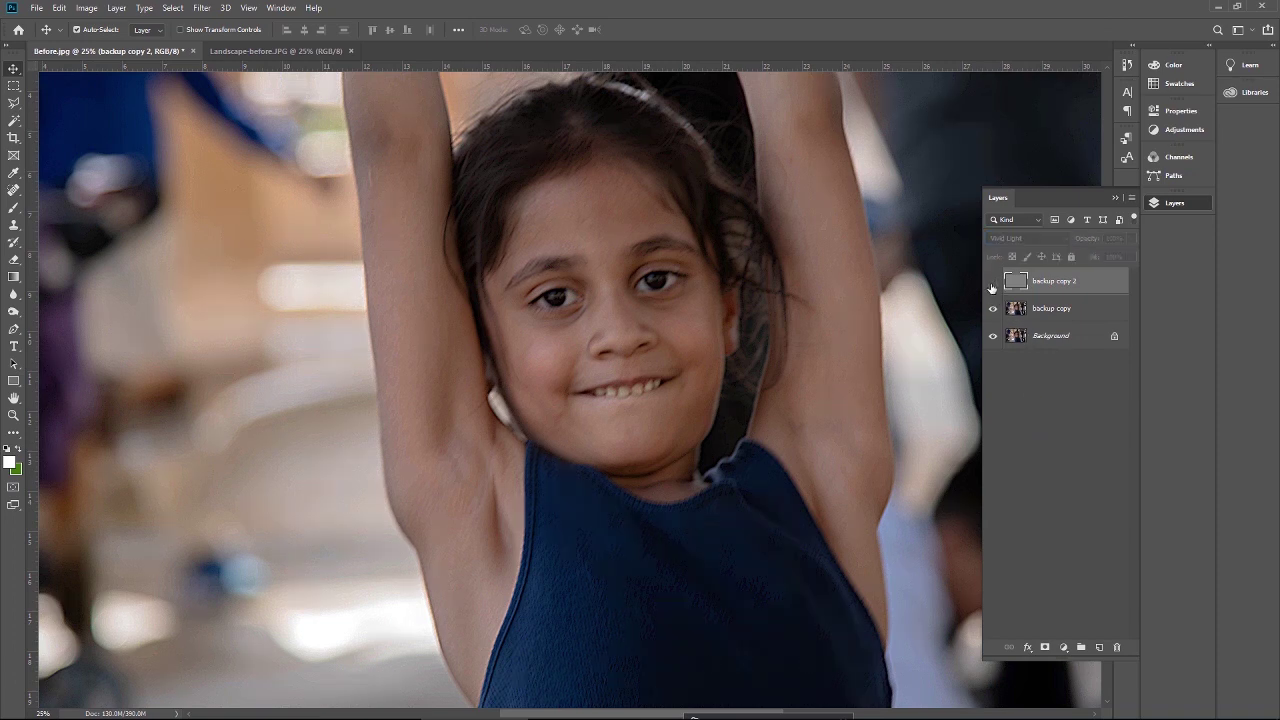
left_click(992, 283)
left_click(992, 283)
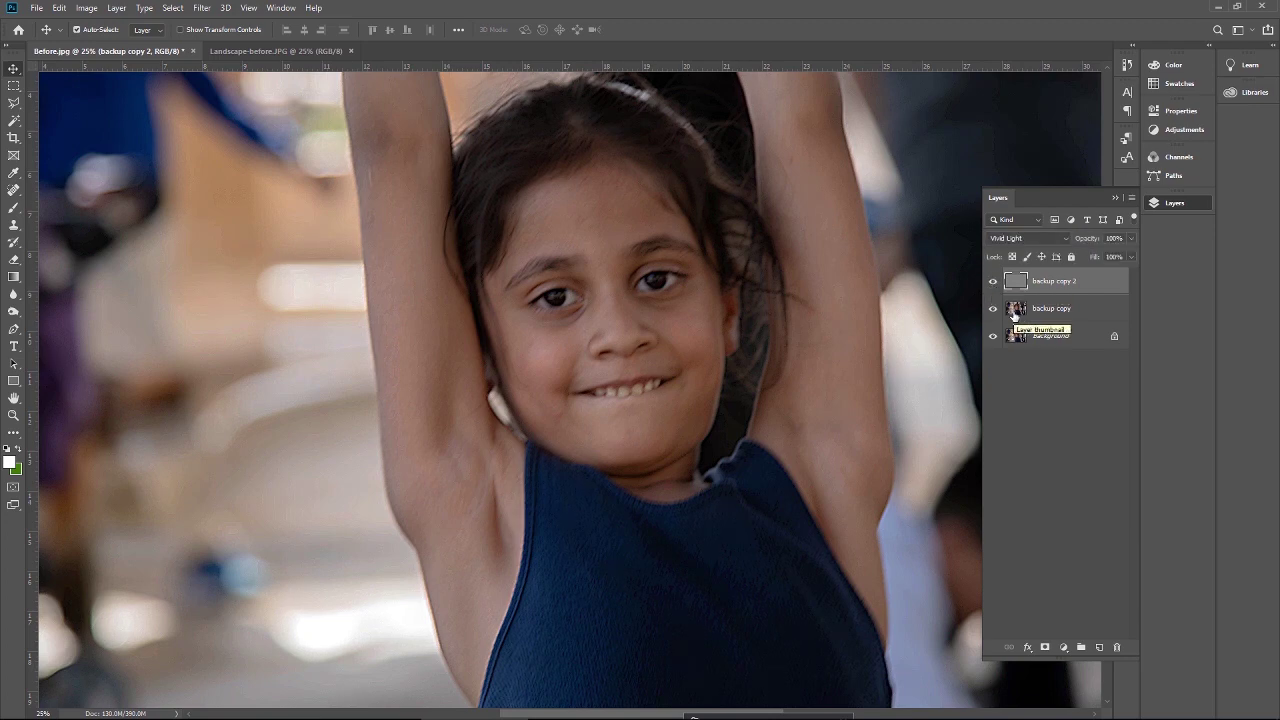
key("ctrl+minus")
key("ctrl+minus")
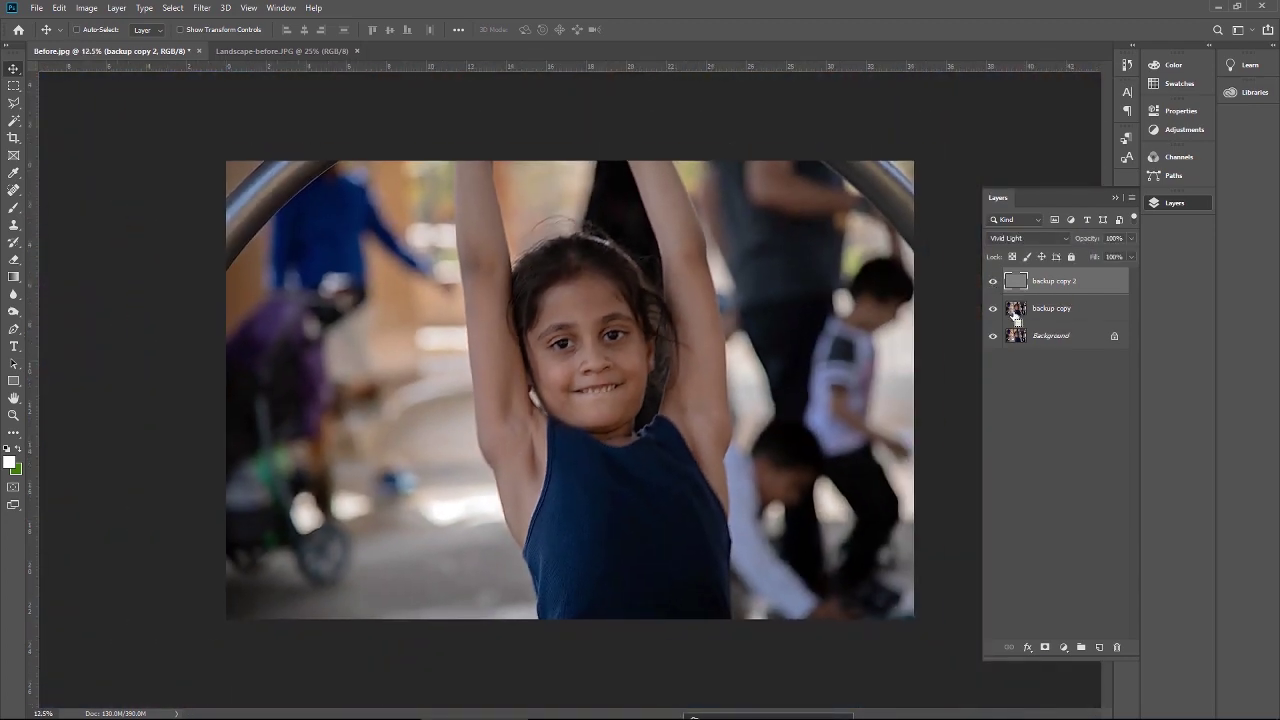
key("ctrl+plus")
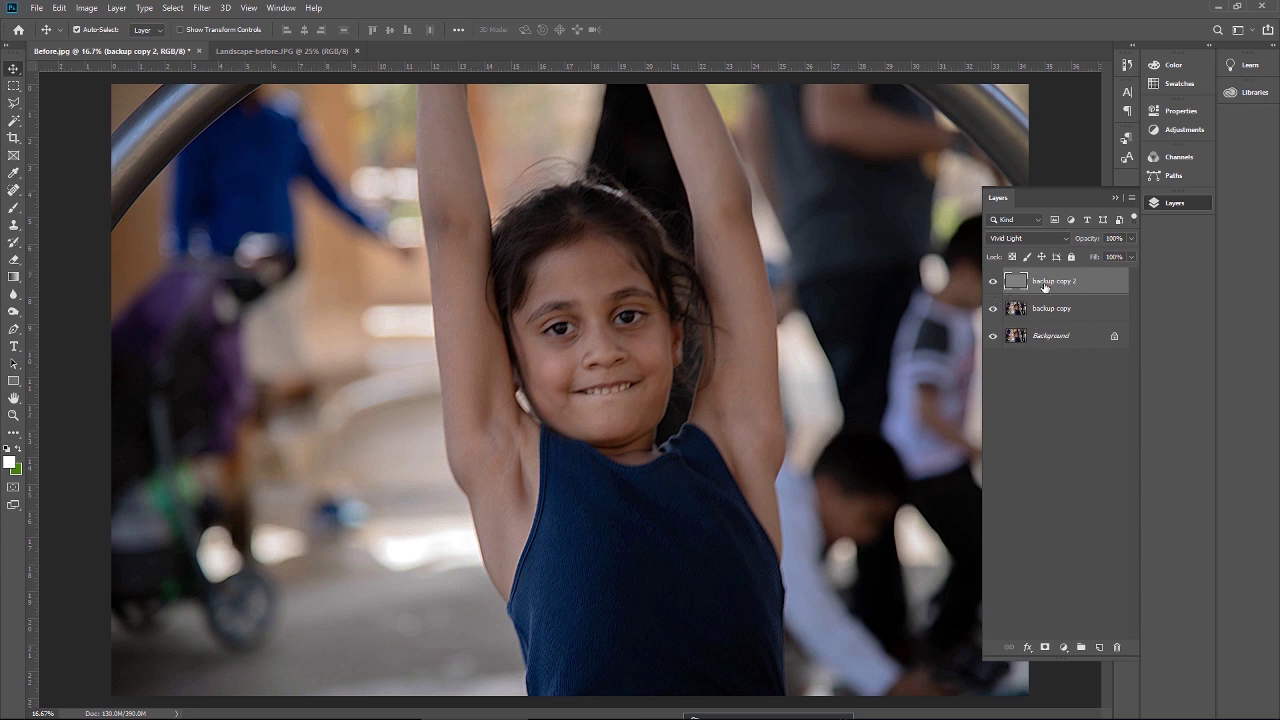
Merge the two sharpening layers and duplicate the result as backup copy 3.
left_click(1016, 312, "shift")
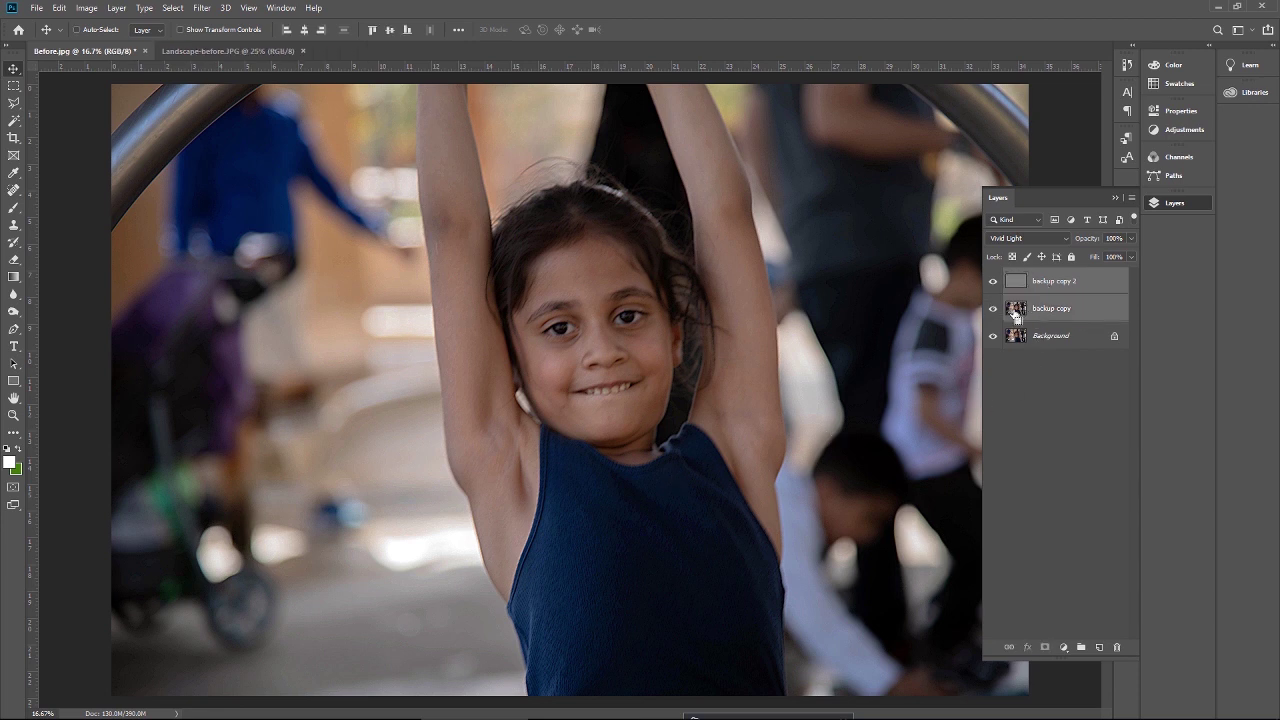
key("ctrl+e")
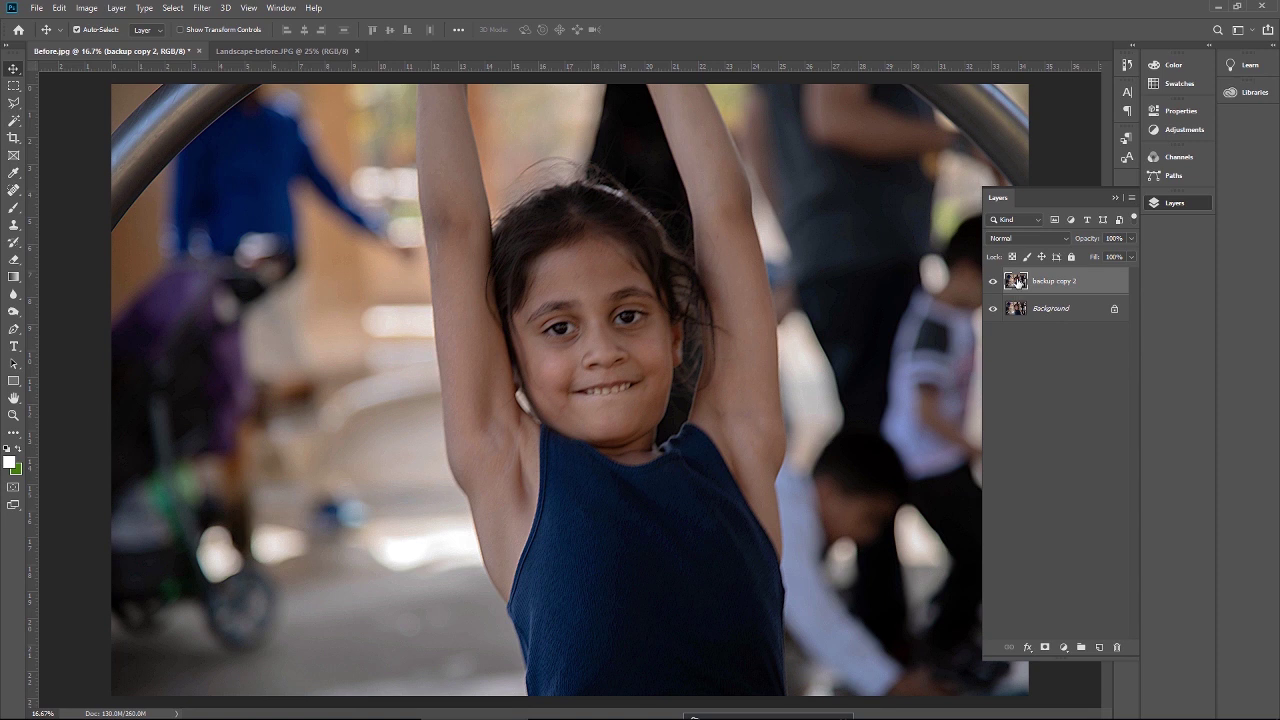
key("ctrl+j")
Apply a 4.4-pixel High Pass filter to backup copy 3.
left_click(201, 8)
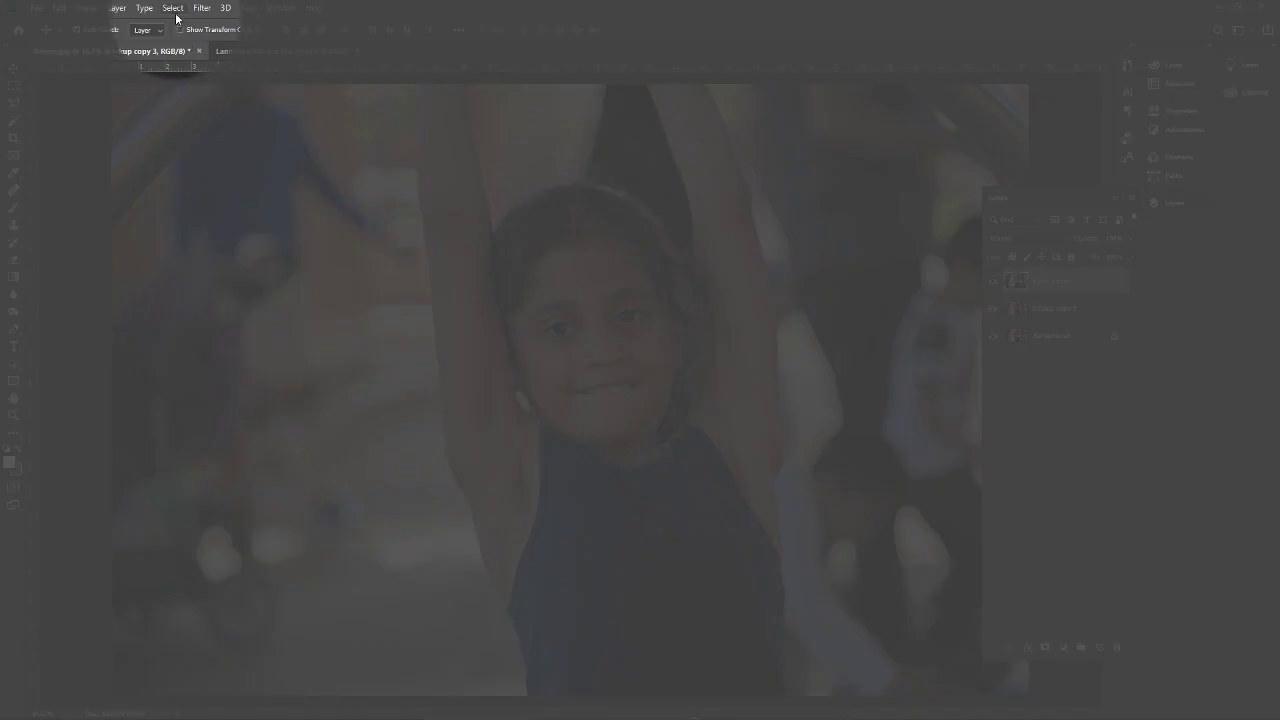
mouse_move(280, 272)
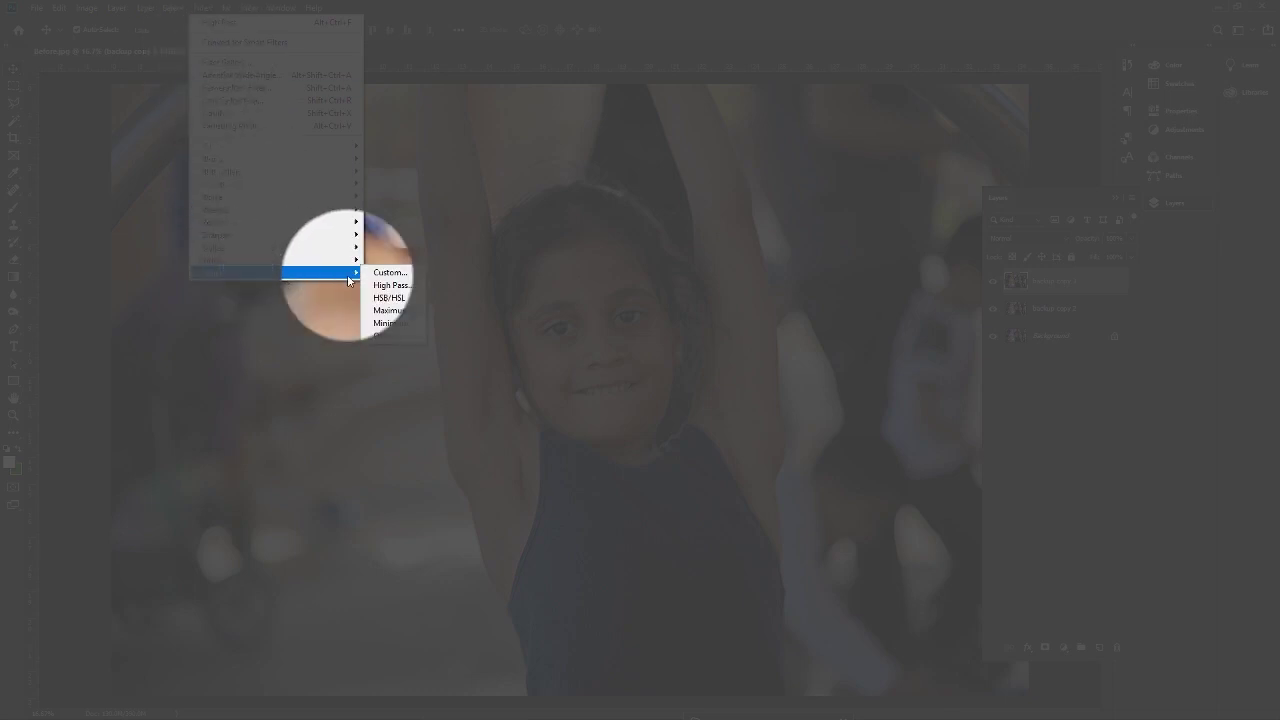
left_click(392, 285)
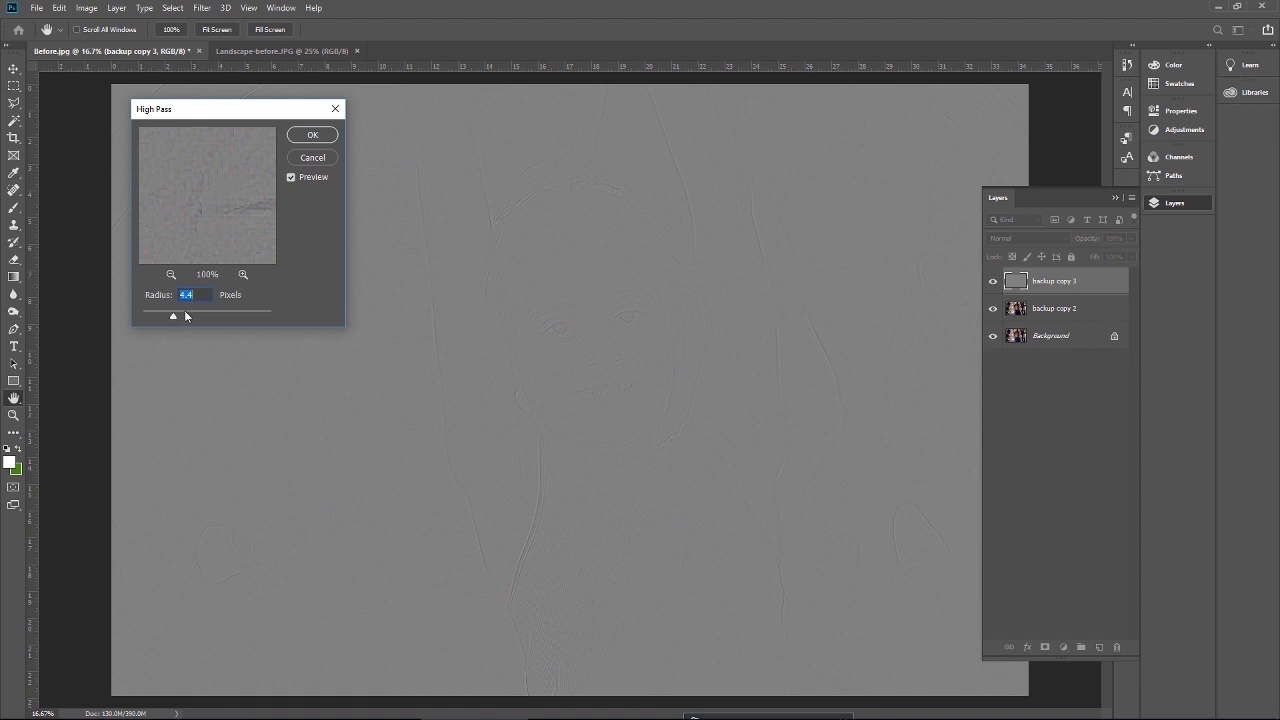
left_click(313, 133)
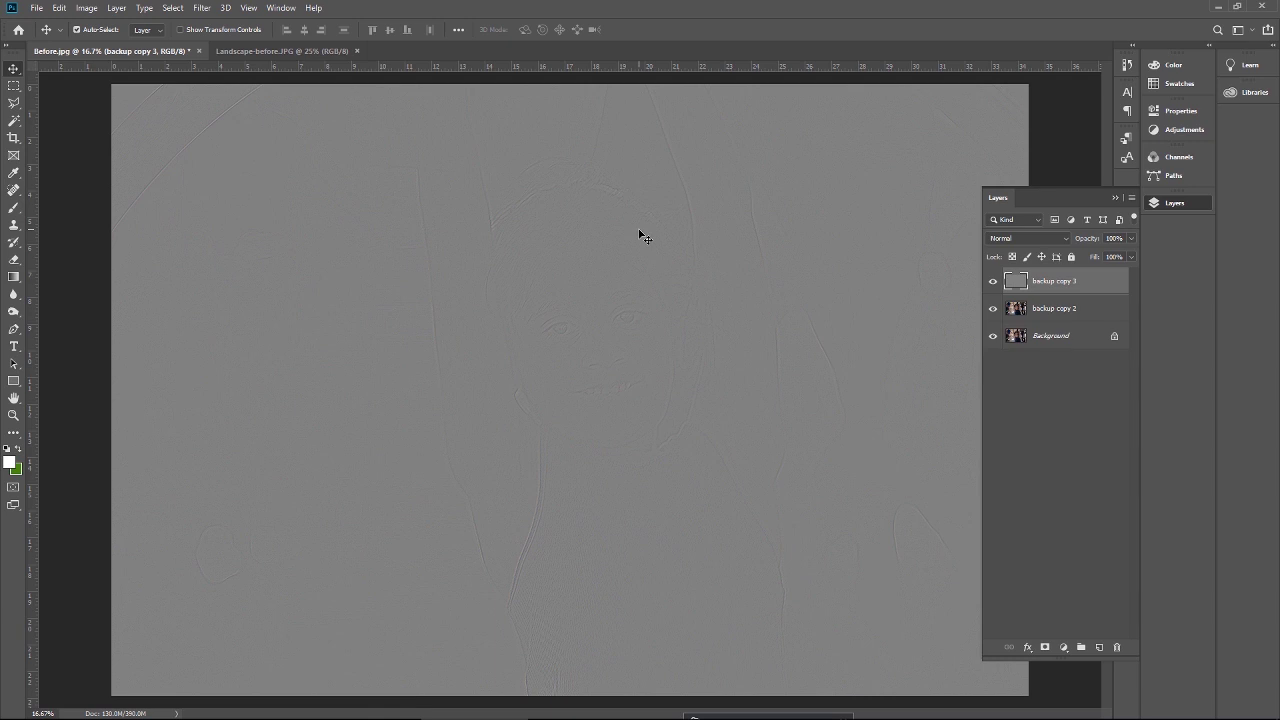
Change backup copy 3's blend mode to Vivid Light.
left_click(1010, 238)
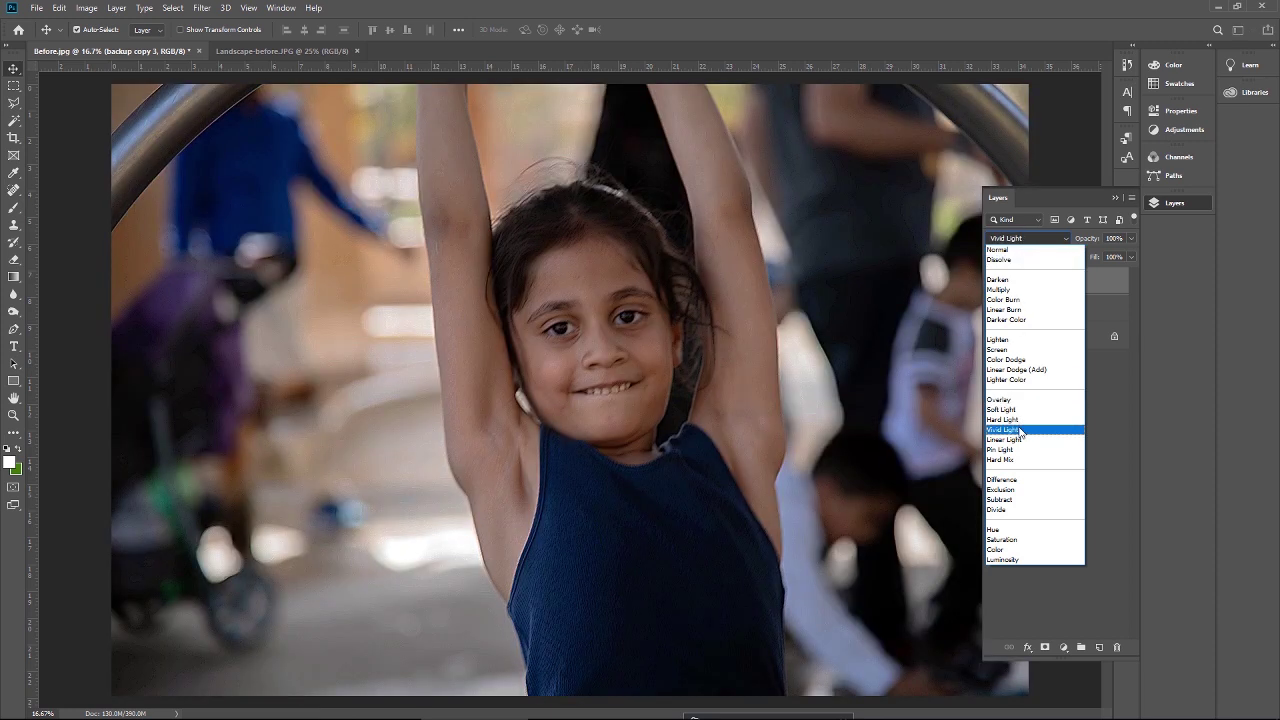
left_click(1020, 430)
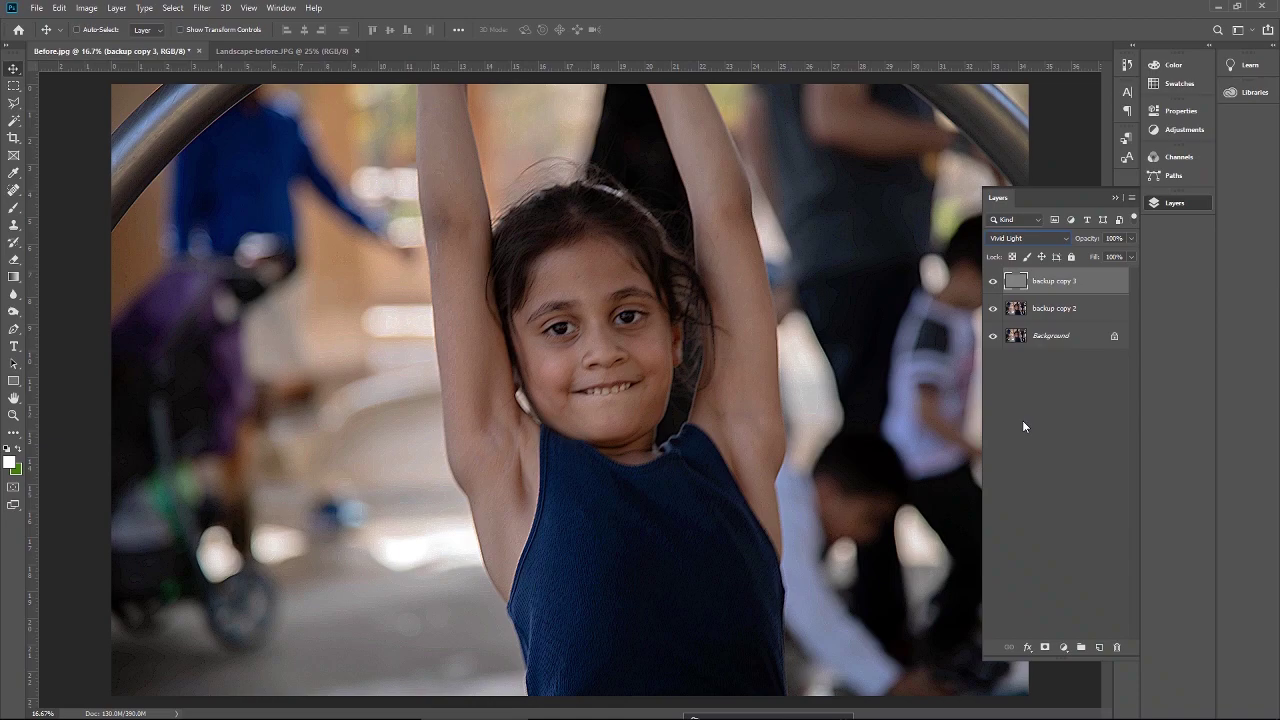
key("ctrl")
Add an inverted black mask to backup copy 3, then paint white over the girl's arm and face.
left_click(1045, 648)
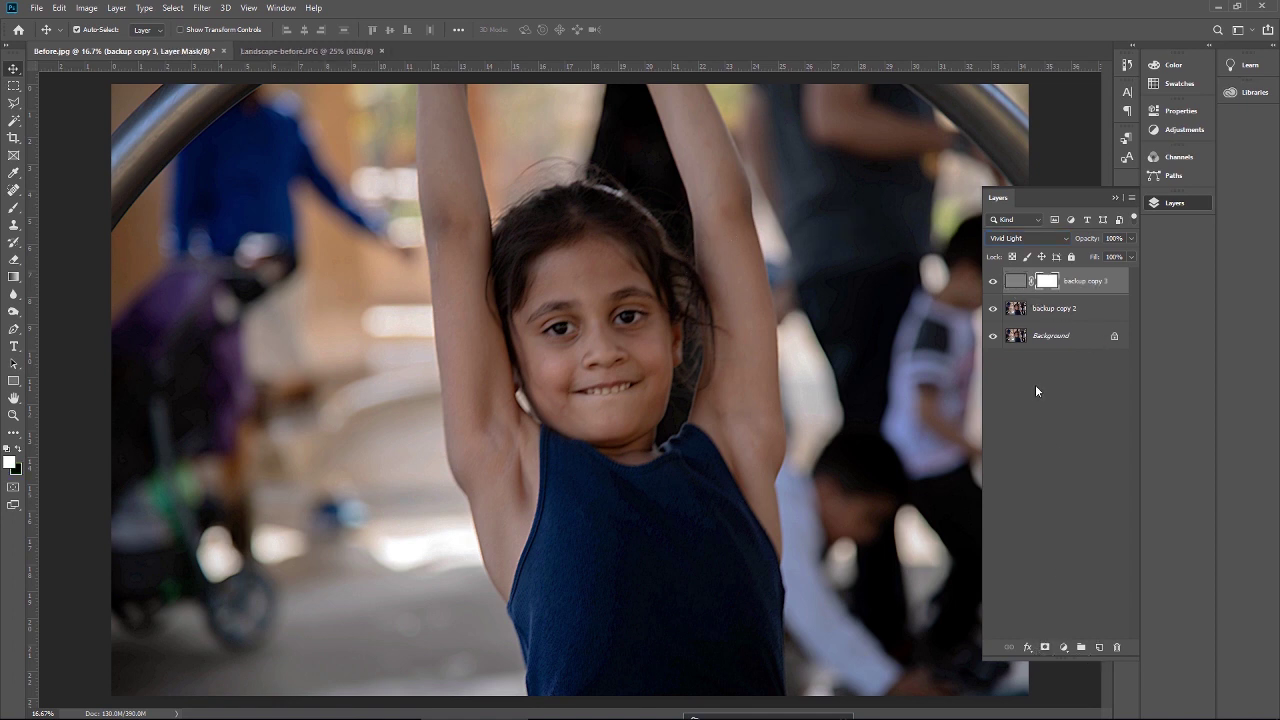
key("ctrl+i")
left_click(14, 208)
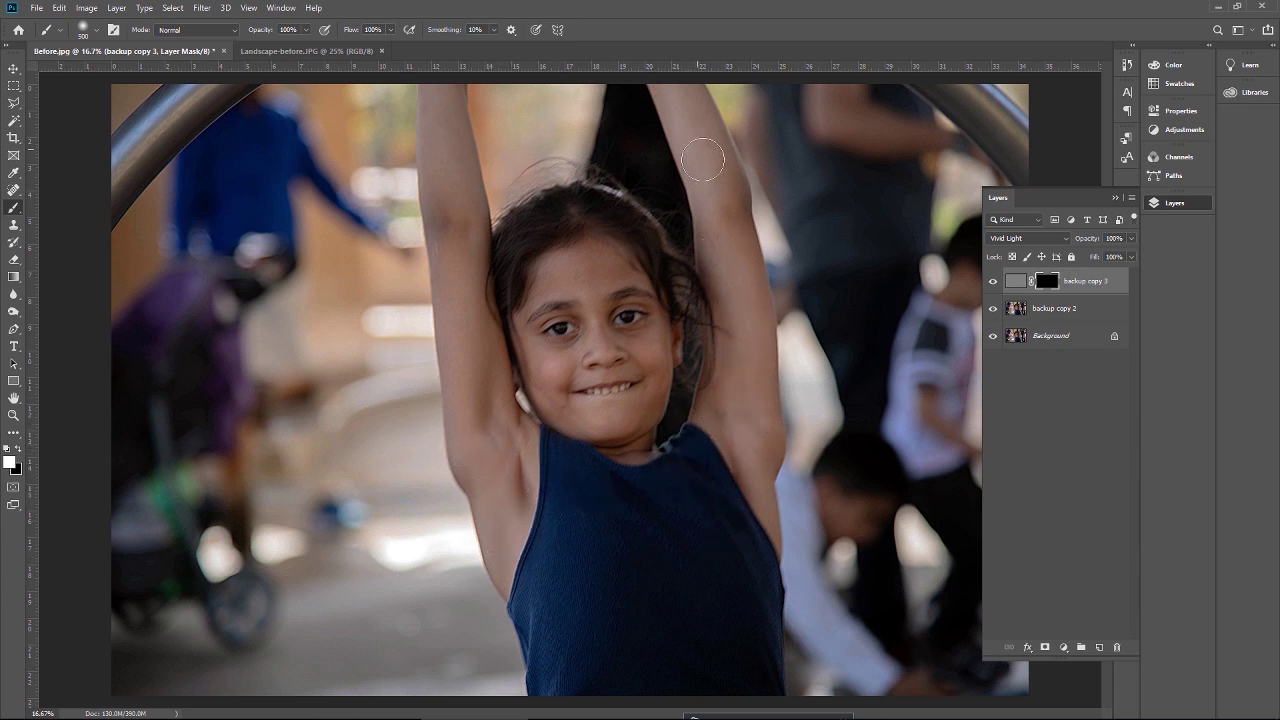
mouse_move(712, 115)
left_mouse_down()
mouse_move(744, 259)
mouse_move(755, 519)
mouse_move(750, 387)
left_mouse_up()
key("ctrl+plus")
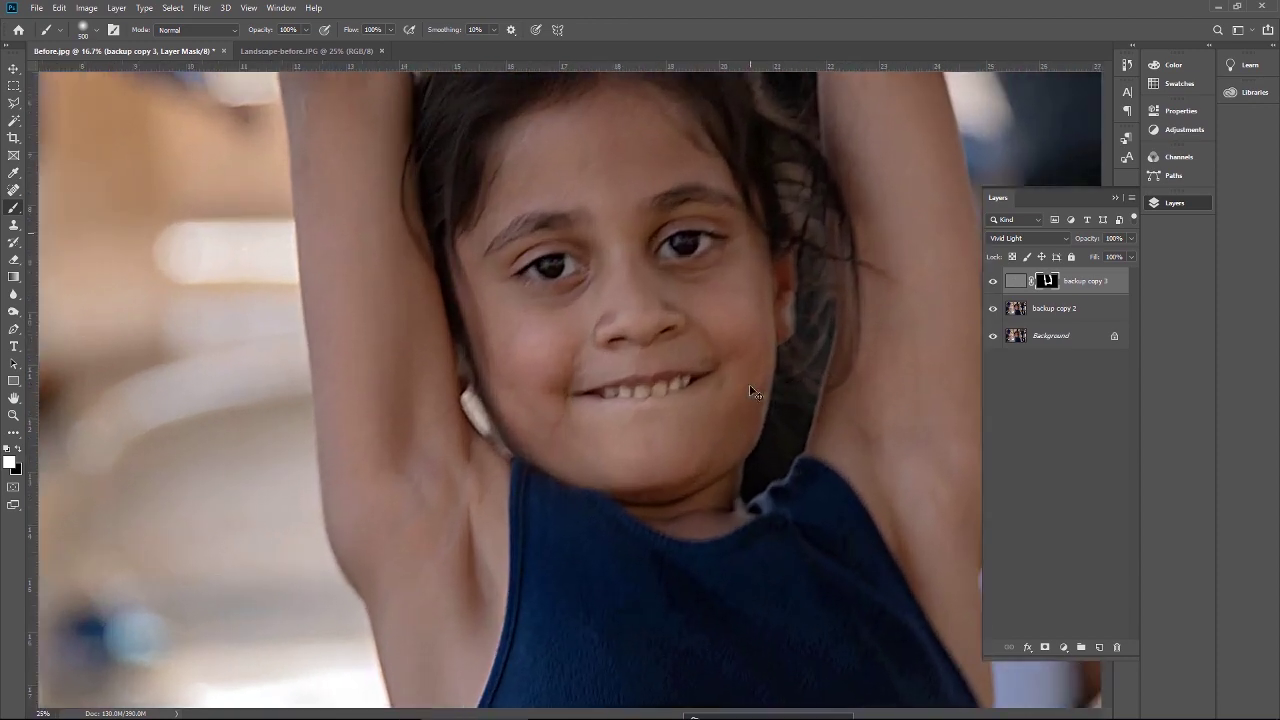
key("bracketleft")
key("bracketleft")
key("bracketleft")
key("bracketleft")
key("bracketleft")
key("bracketleft")
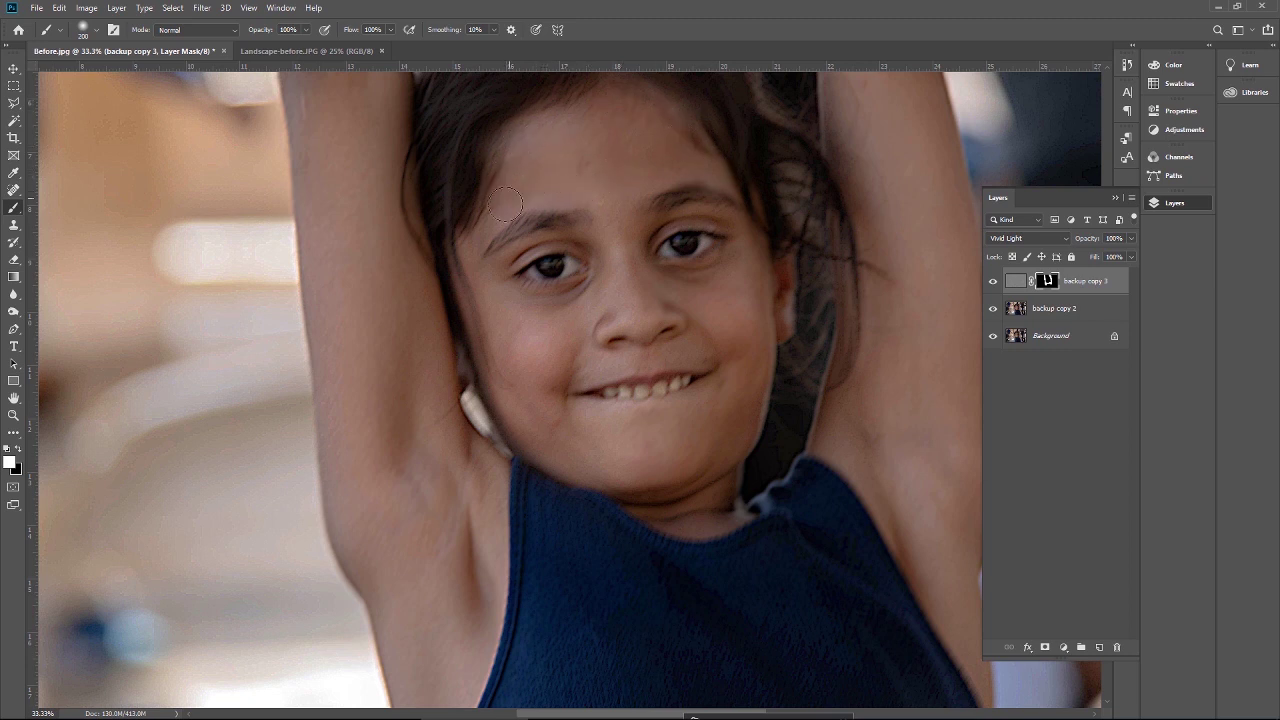
mouse_move(512, 340)
left_mouse_down()
mouse_move(595, 320)
mouse_move(555, 350)
mouse_move(524, 410)
left_mouse_up()
key("bracketright")
key("bracketright")
key("bracketright")
key("ctrl+minus")
key("ctrl+minus")
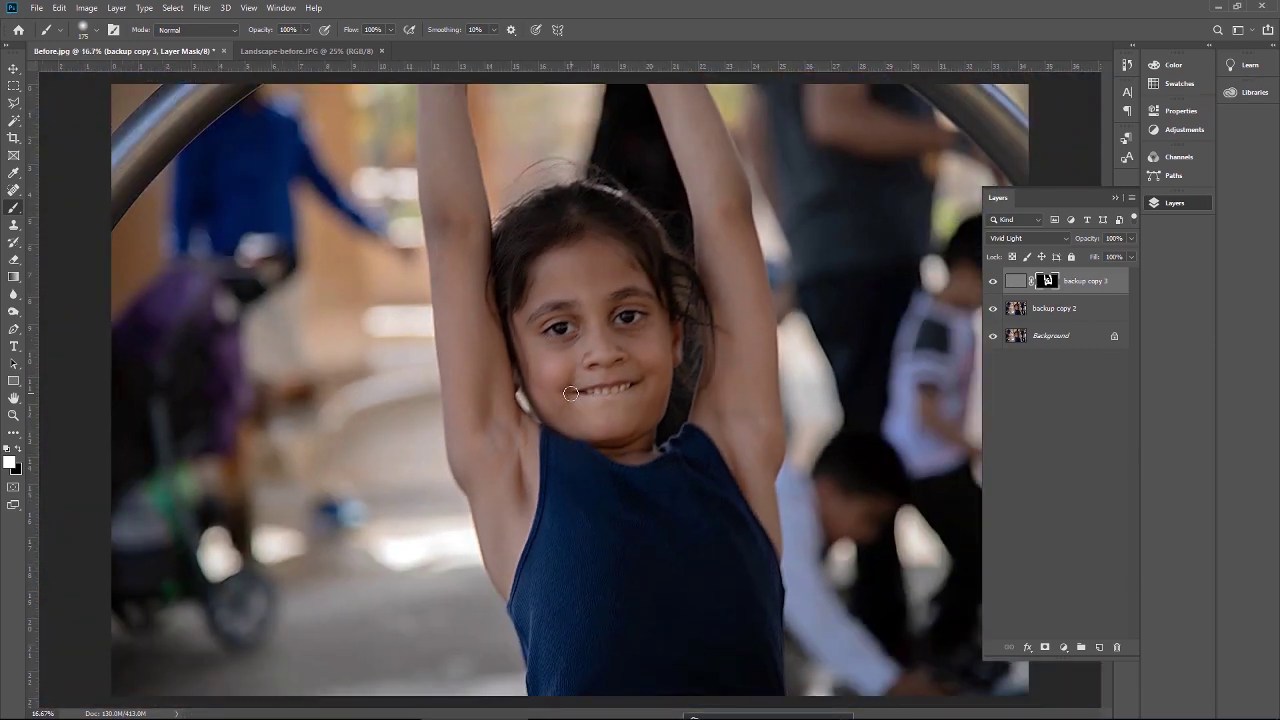
Merge backup copy 2 into backup copy 3.
left_click(1013, 310)
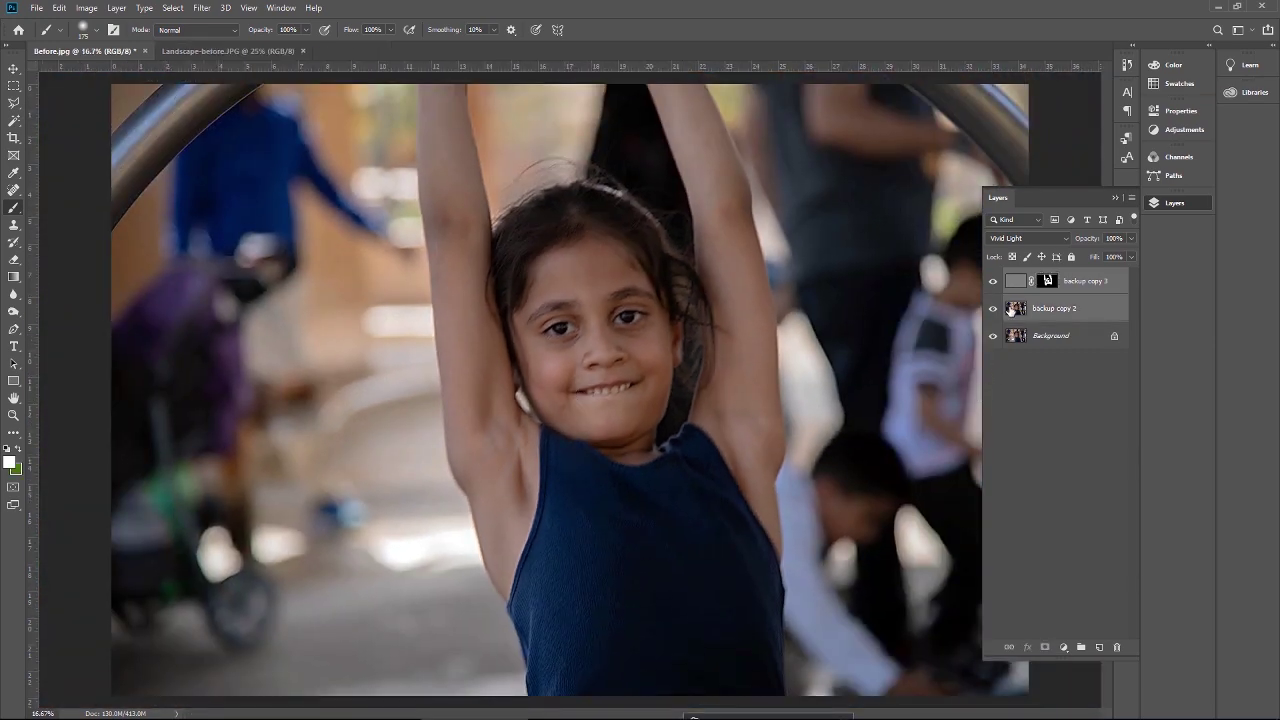
key("ctrl+e")
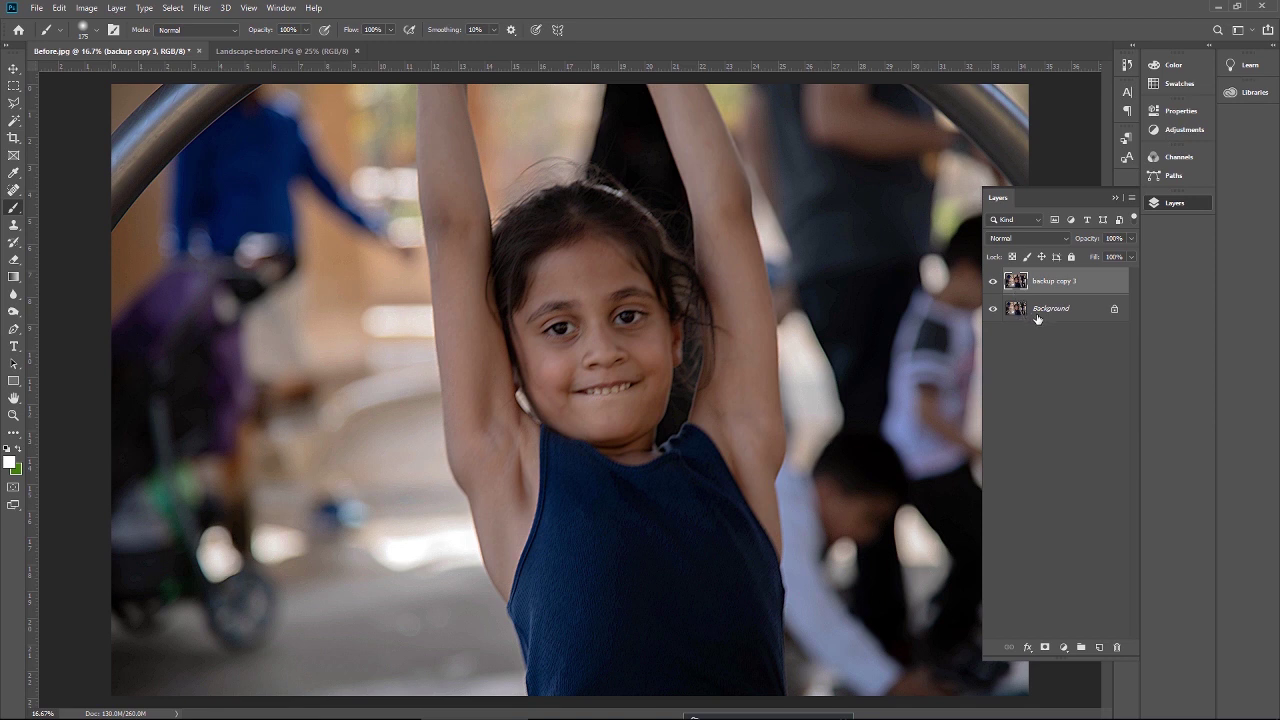
key("ctrl+plus")
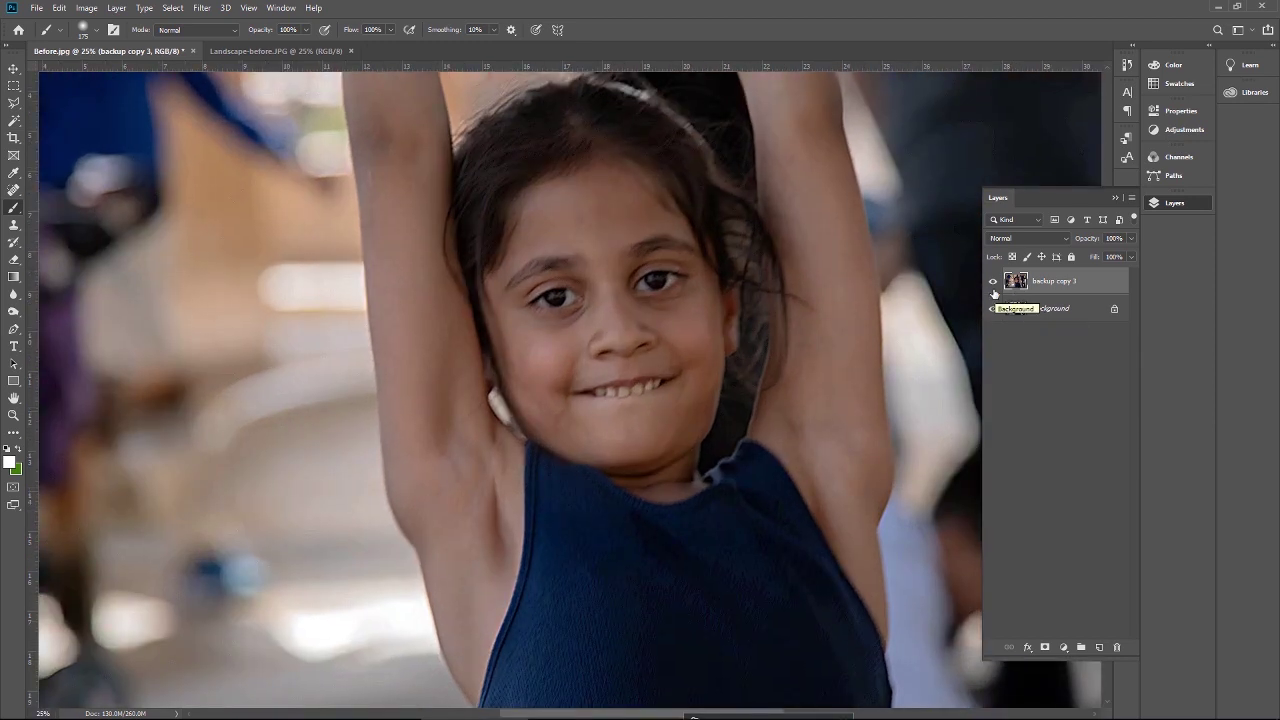
Toggle the sharpened layer to compare with the original, then switch to Landscape-before.JPG.
left_click(992, 284)
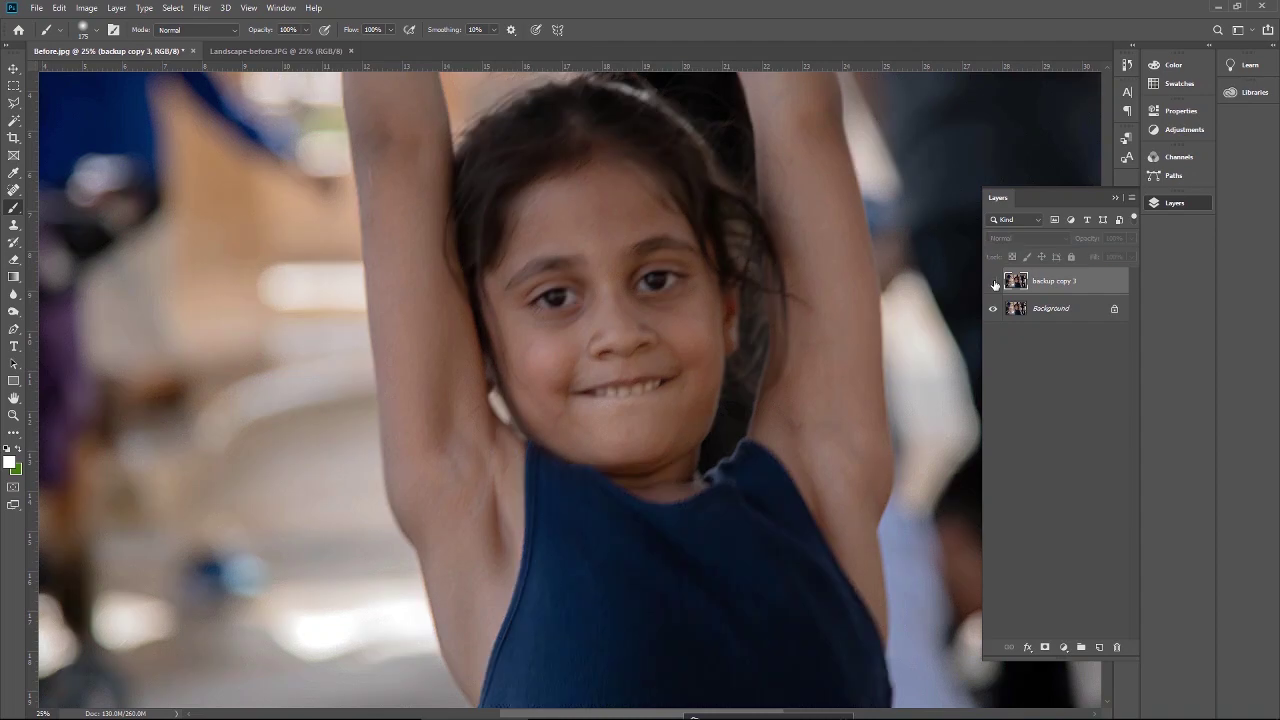
left_click(993, 284)
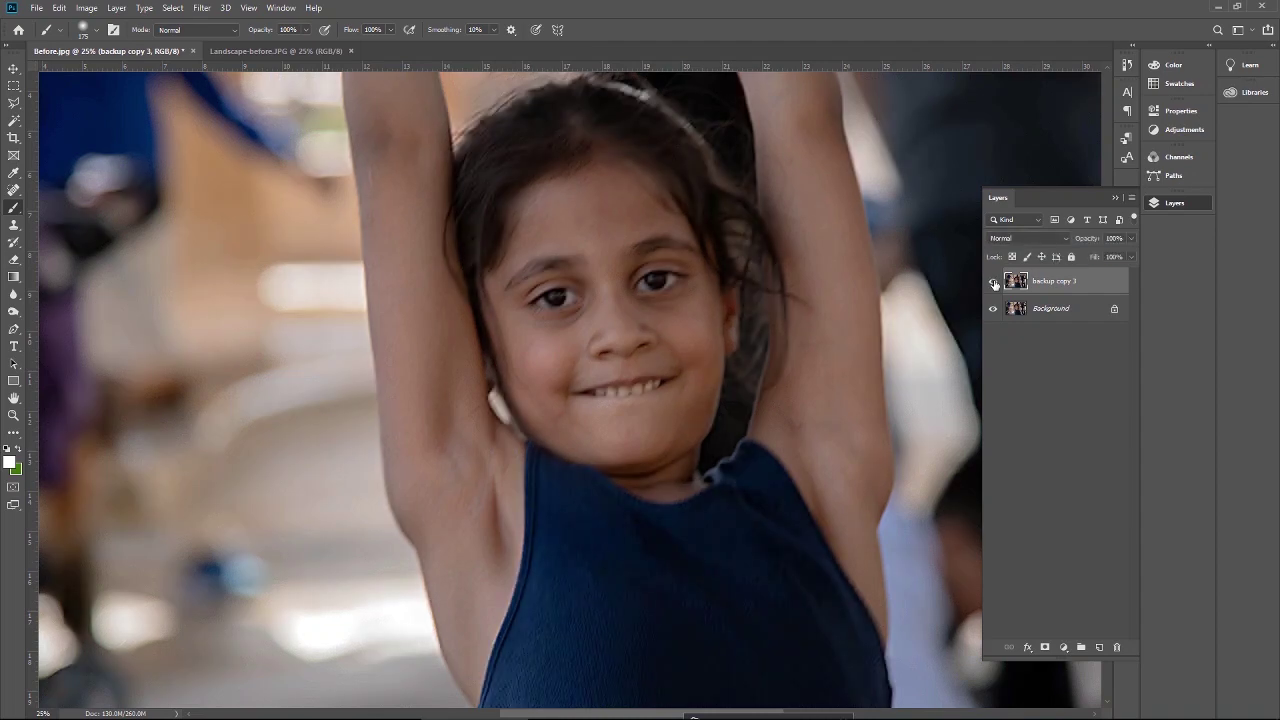
key("ctrl+minus")
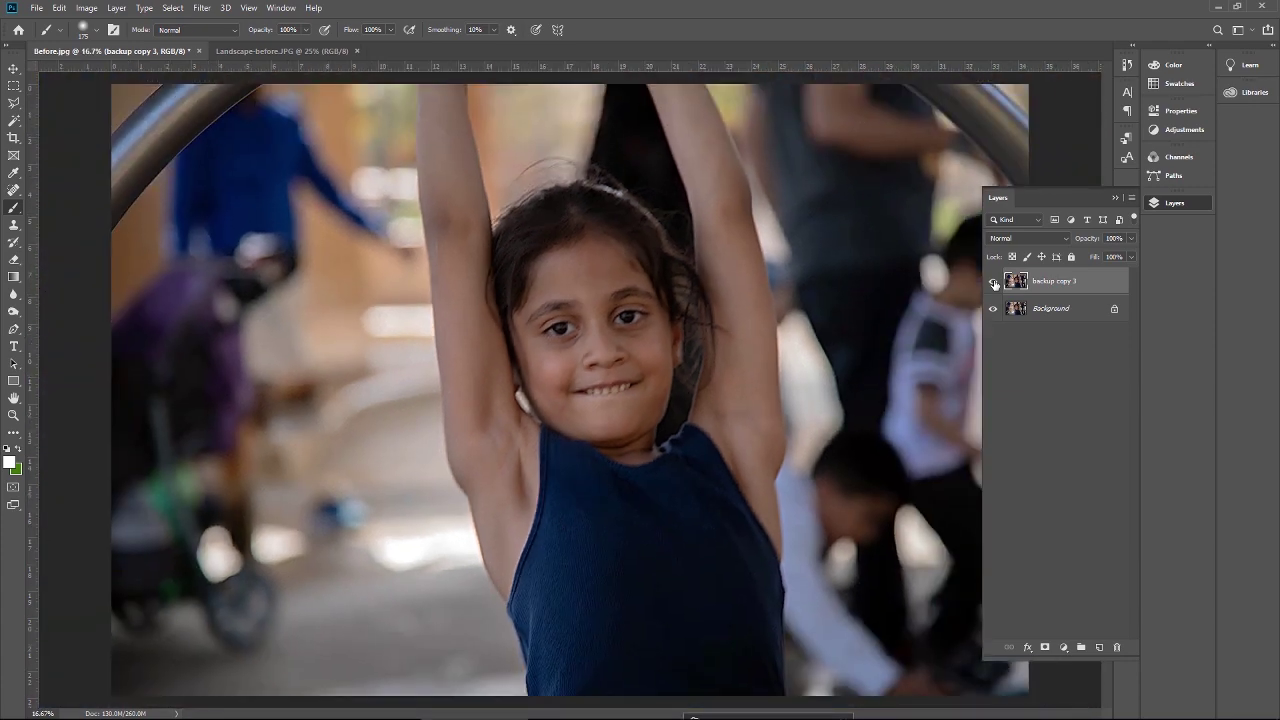
left_click(1115, 199)
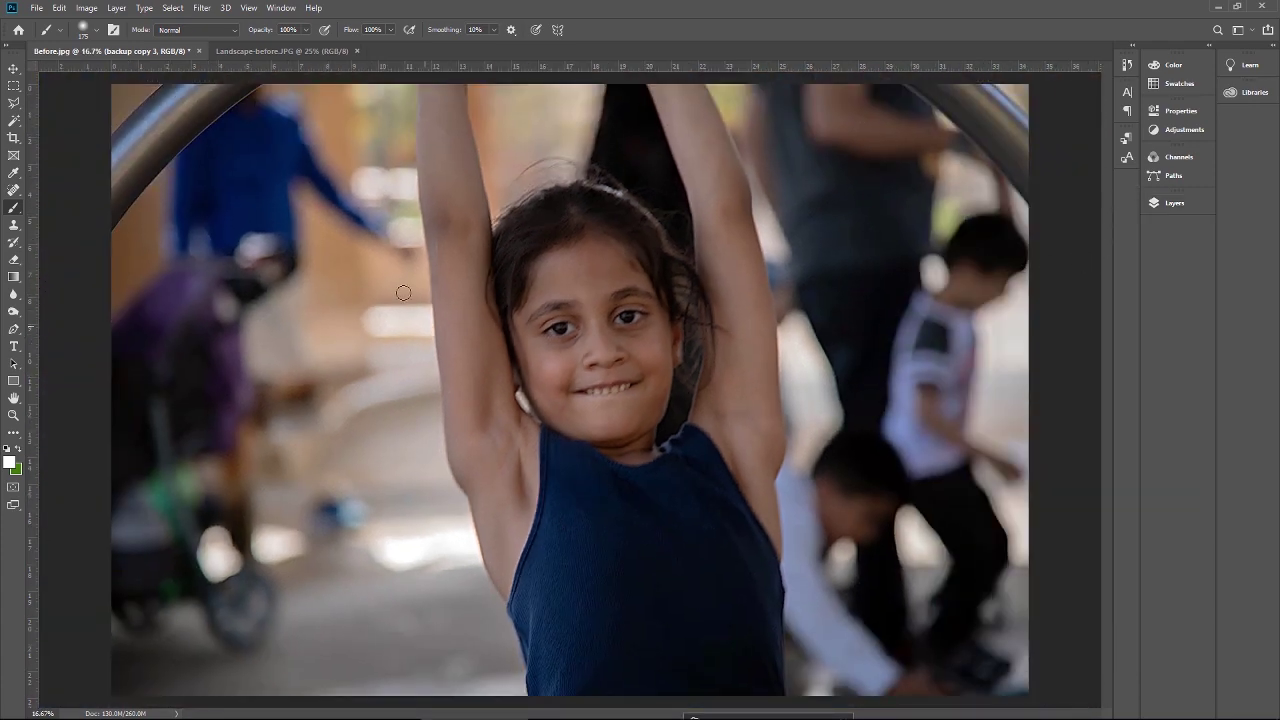
left_click(281, 50)
Duplicate the landscape's Background into a new Layer 1.
left_click(14, 68)
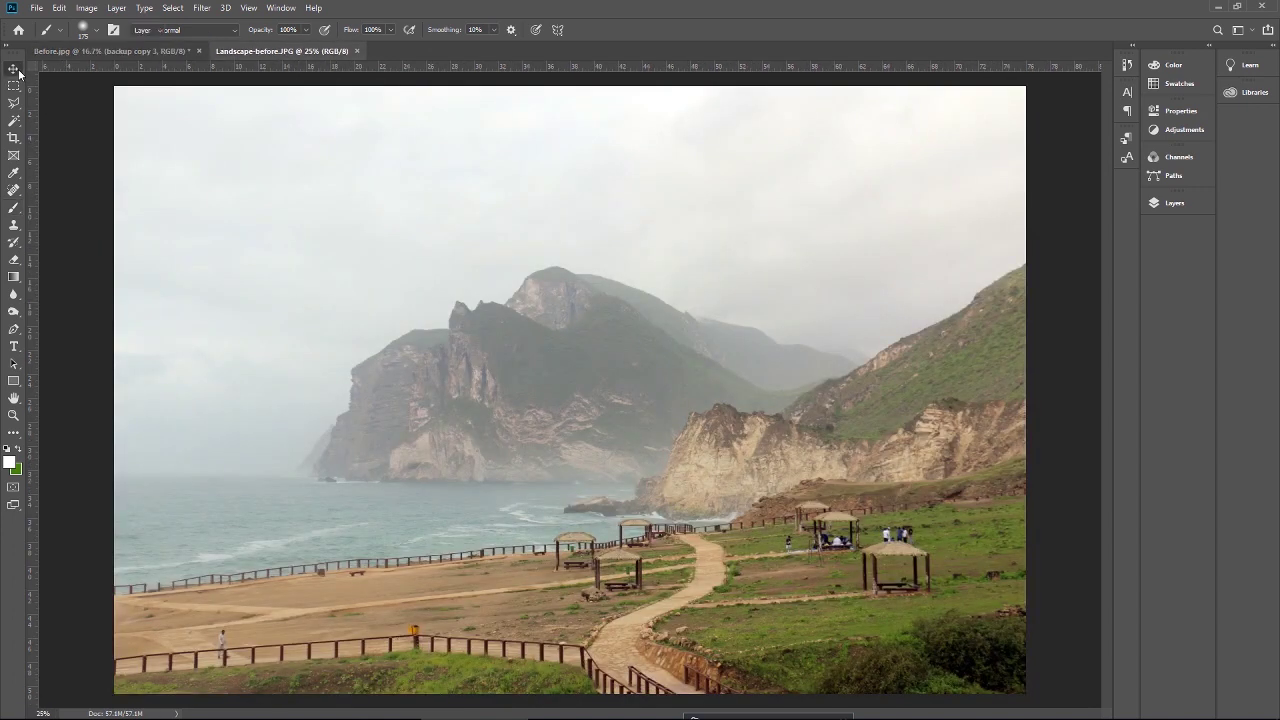
left_click(1174, 203)
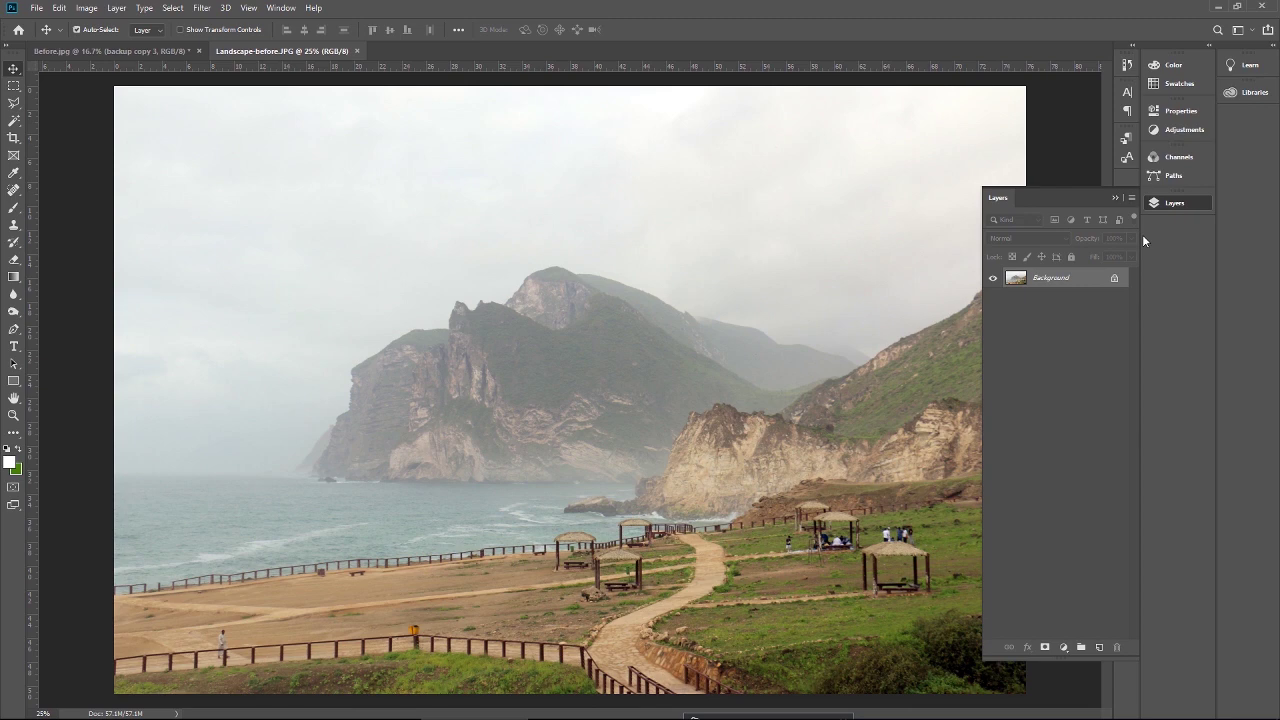
key("ctrl+j")
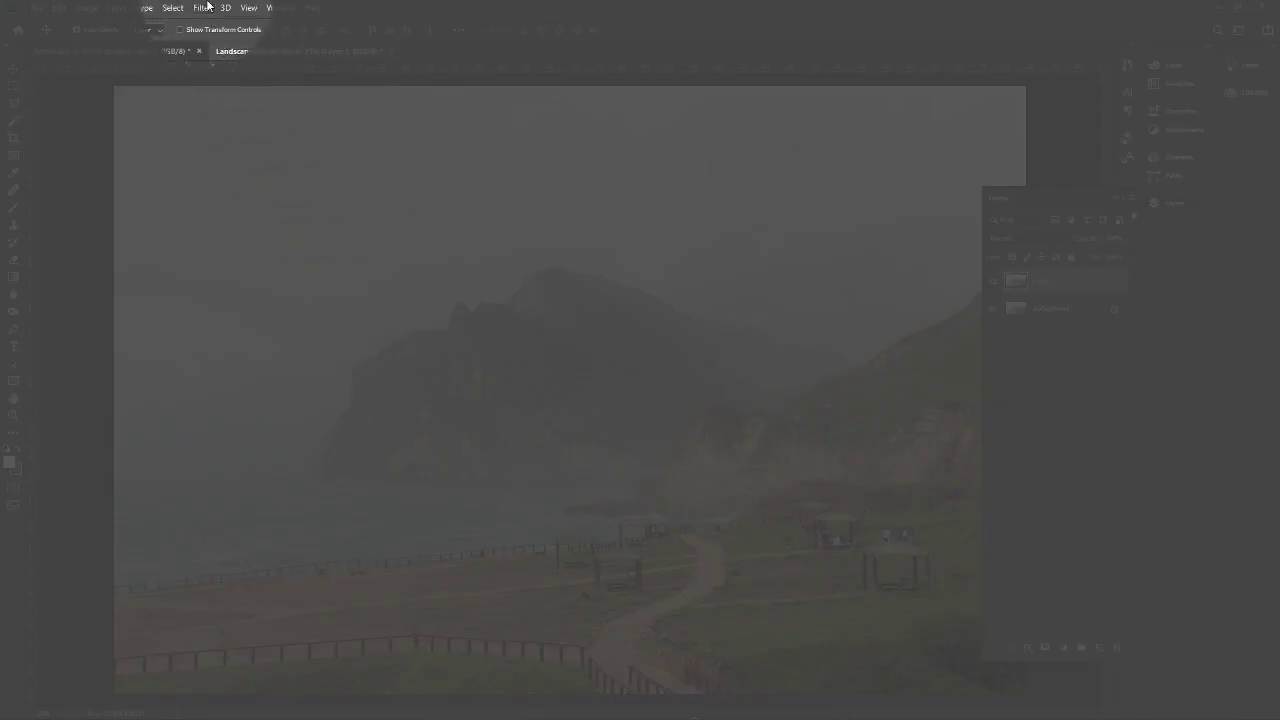
Apply High Pass at a 9.0-pixel radius to Layer 1.
left_click(201, 8)
mouse_move(318, 272)
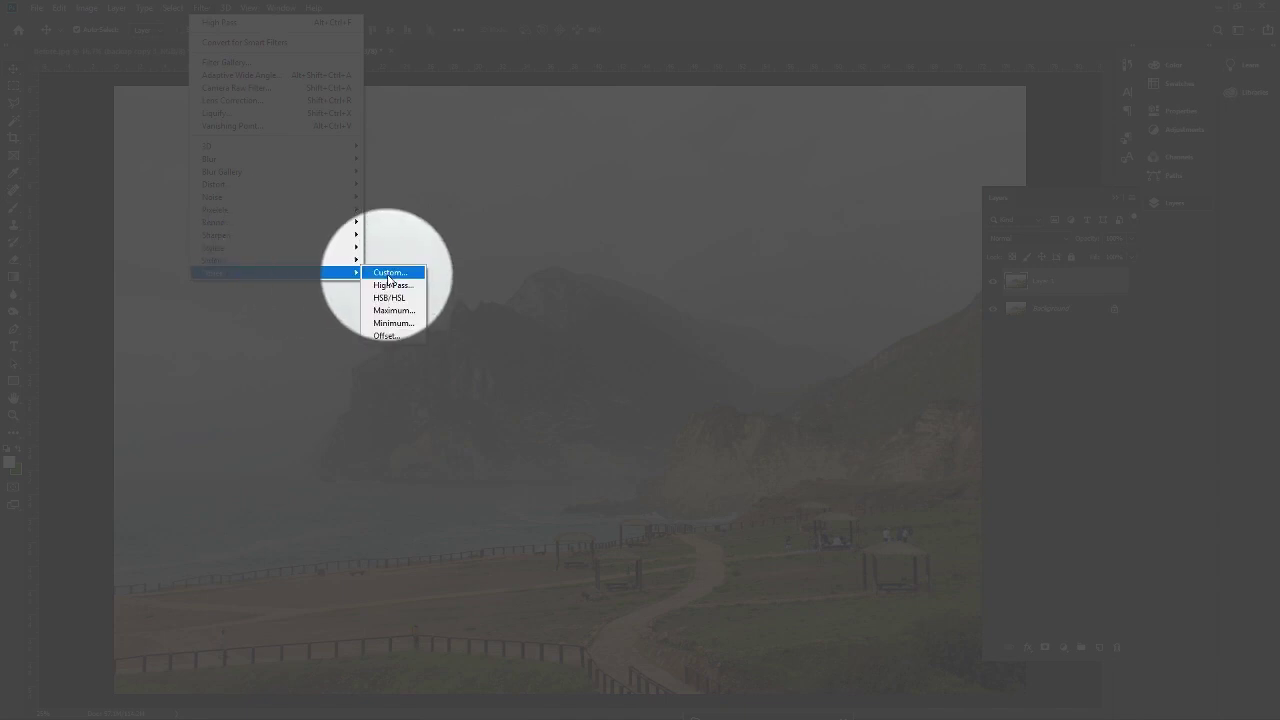
left_click(389, 288)
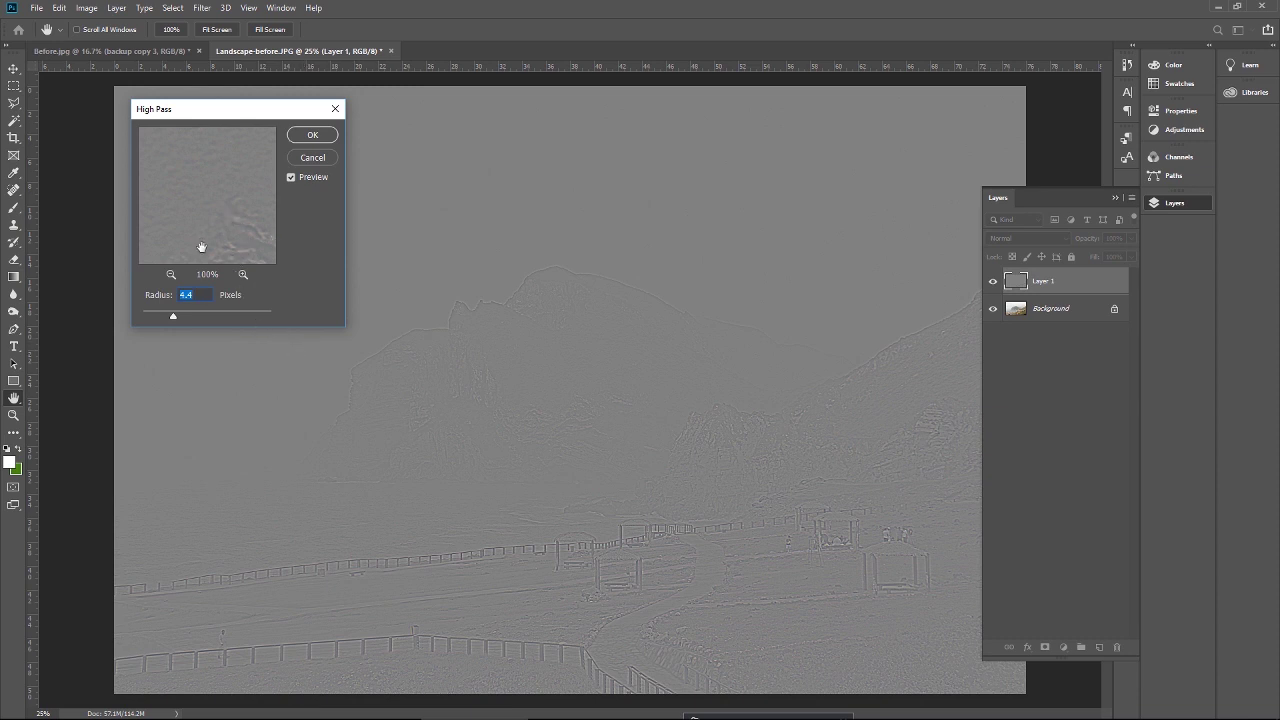
mouse_move(174, 319)
left_mouse_down()
mouse_move(204, 320)
mouse_move(191, 318)
left_mouse_up()
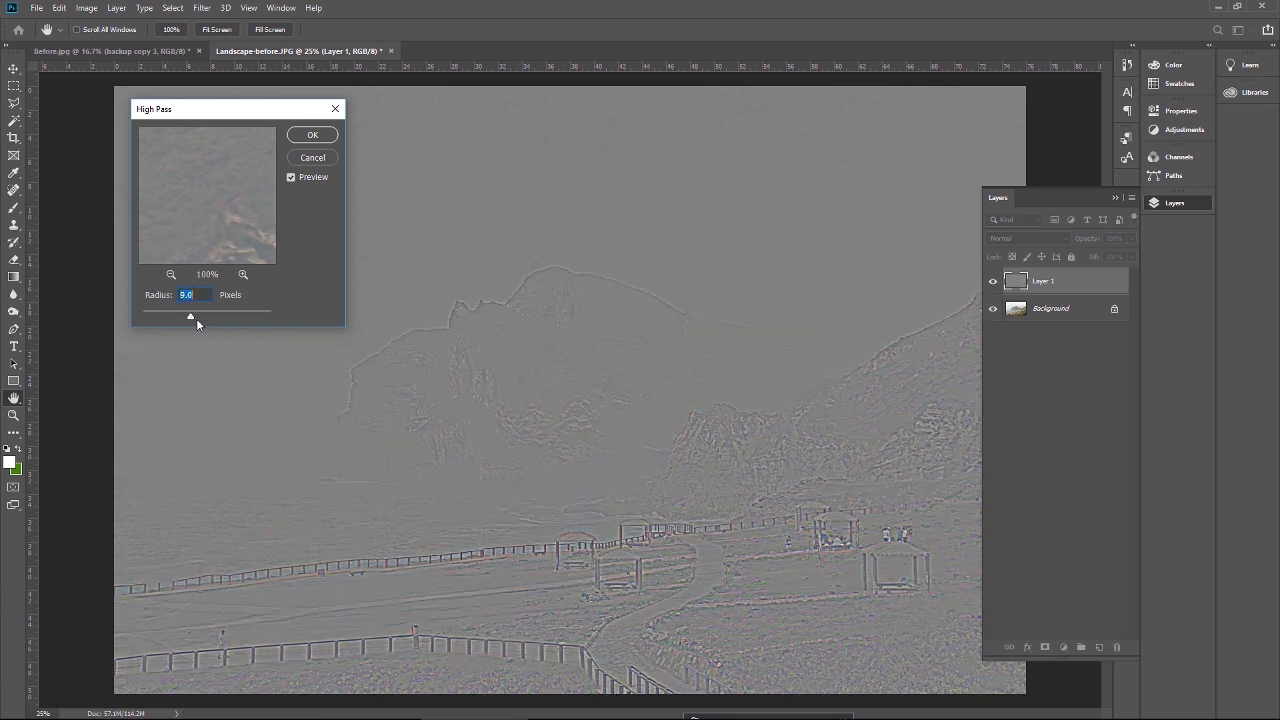
left_click(312, 134)
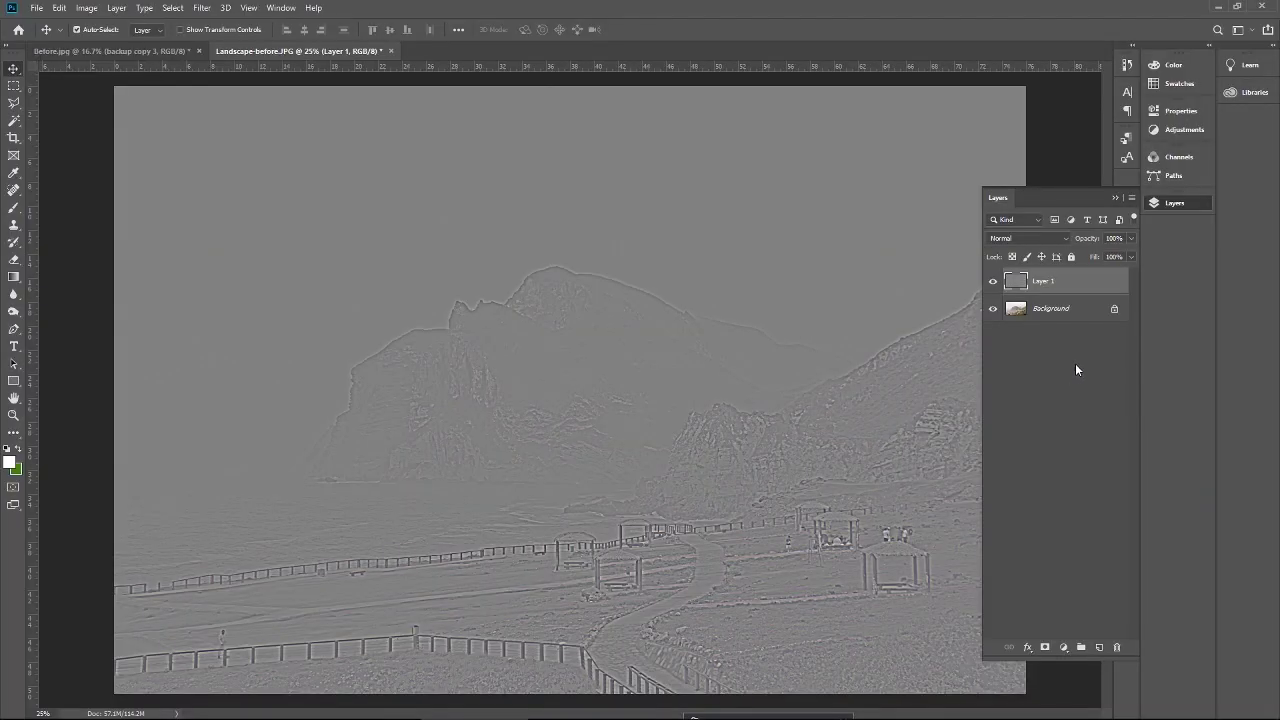
Switch Layer 1's blend mode to Vivid Light, then select the Background layer.
left_click(1032, 238)
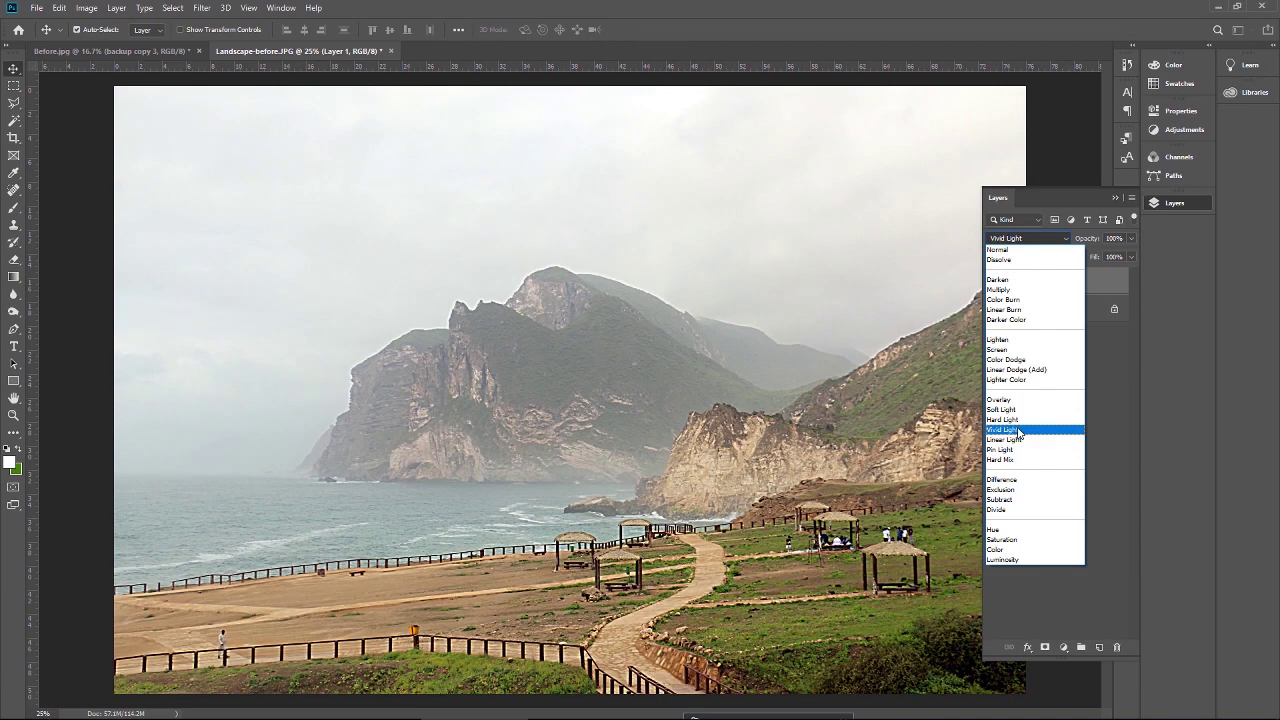
left_click(1018, 430)
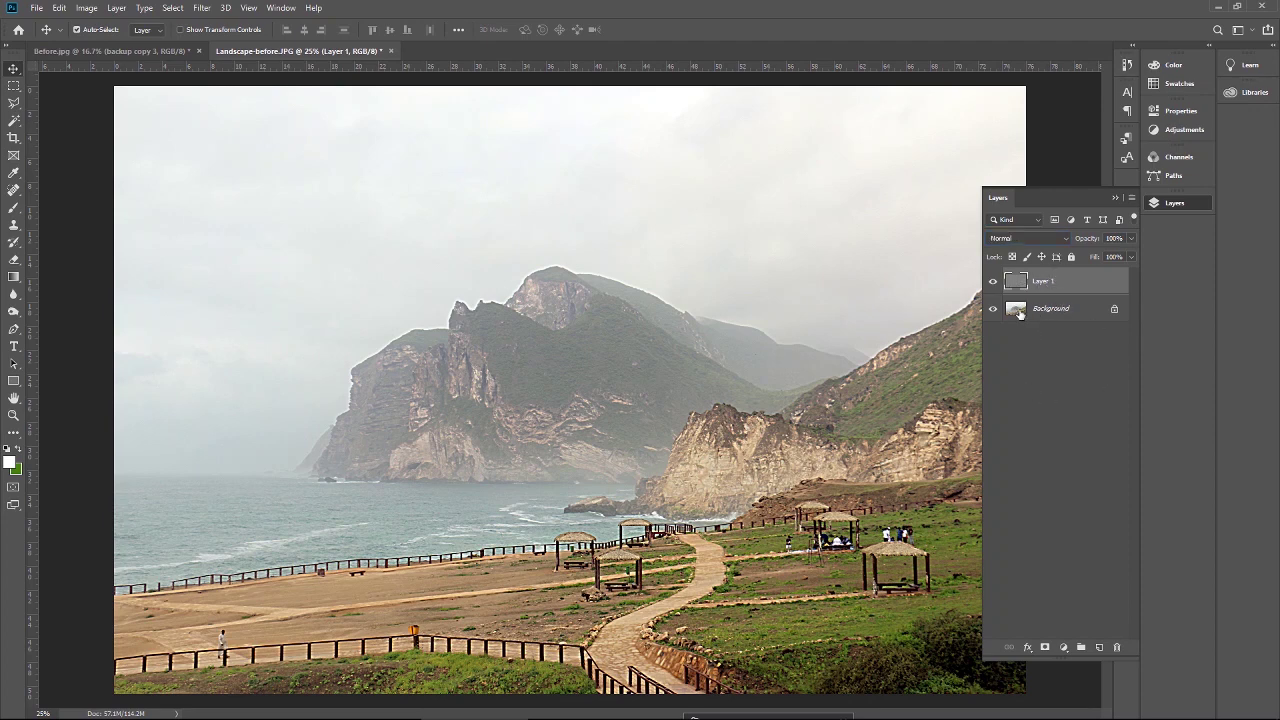
left_click(1018, 314)
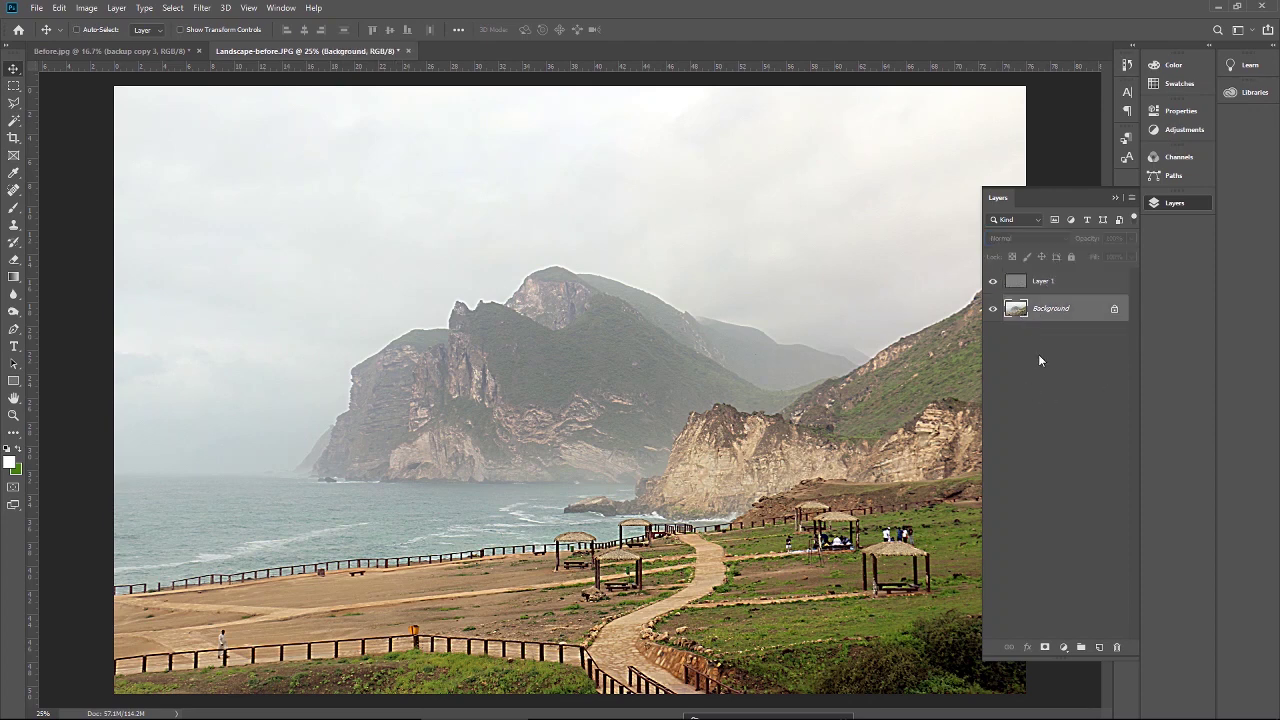
Copy the Background, merge it with the Vivid Light Layer 1, and duplicate the merged Layer 1.
key("ctrl+j")
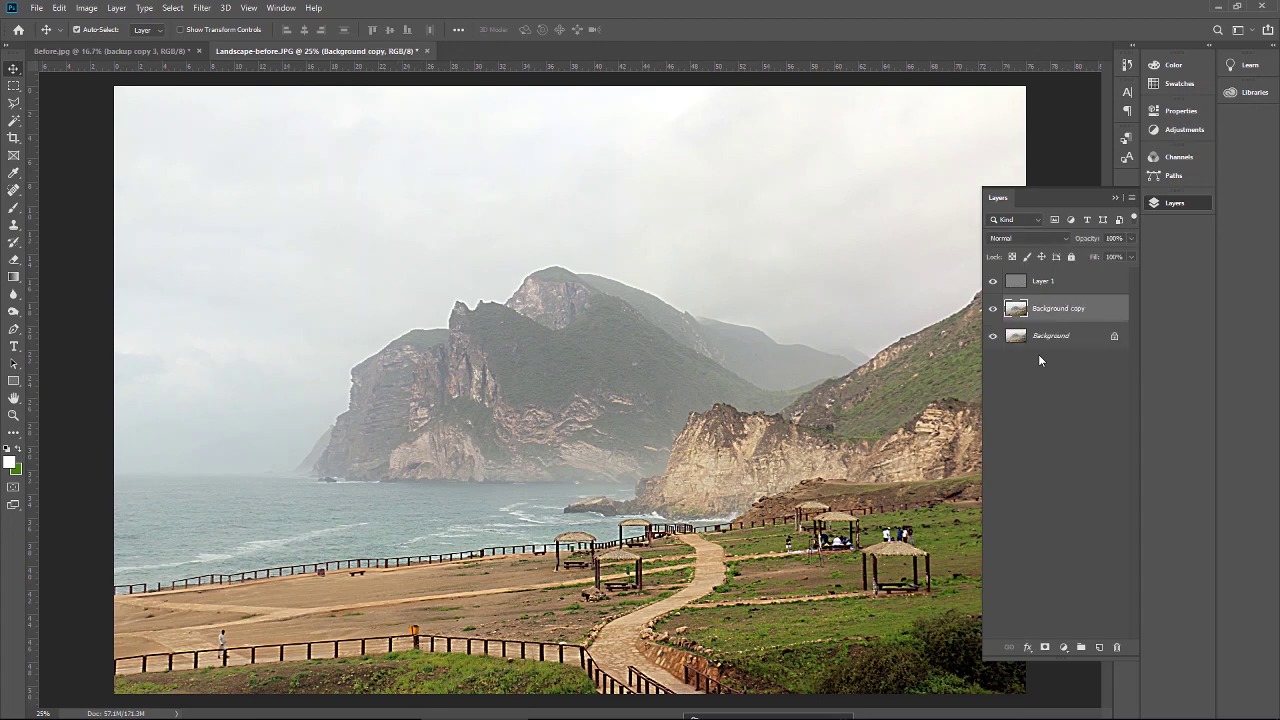
left_click(992, 281)
left_click(992, 281)
left_click(1019, 282, "shift")
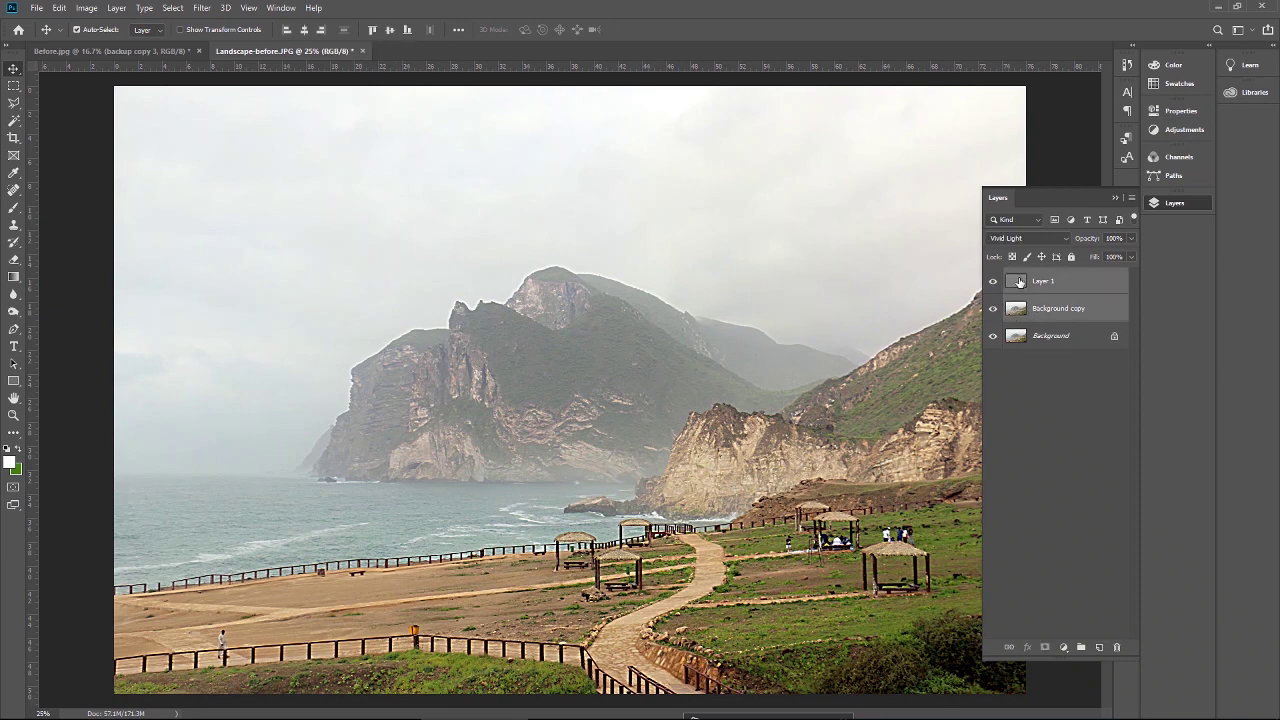
key("ctrl")
key("ctrl+e")
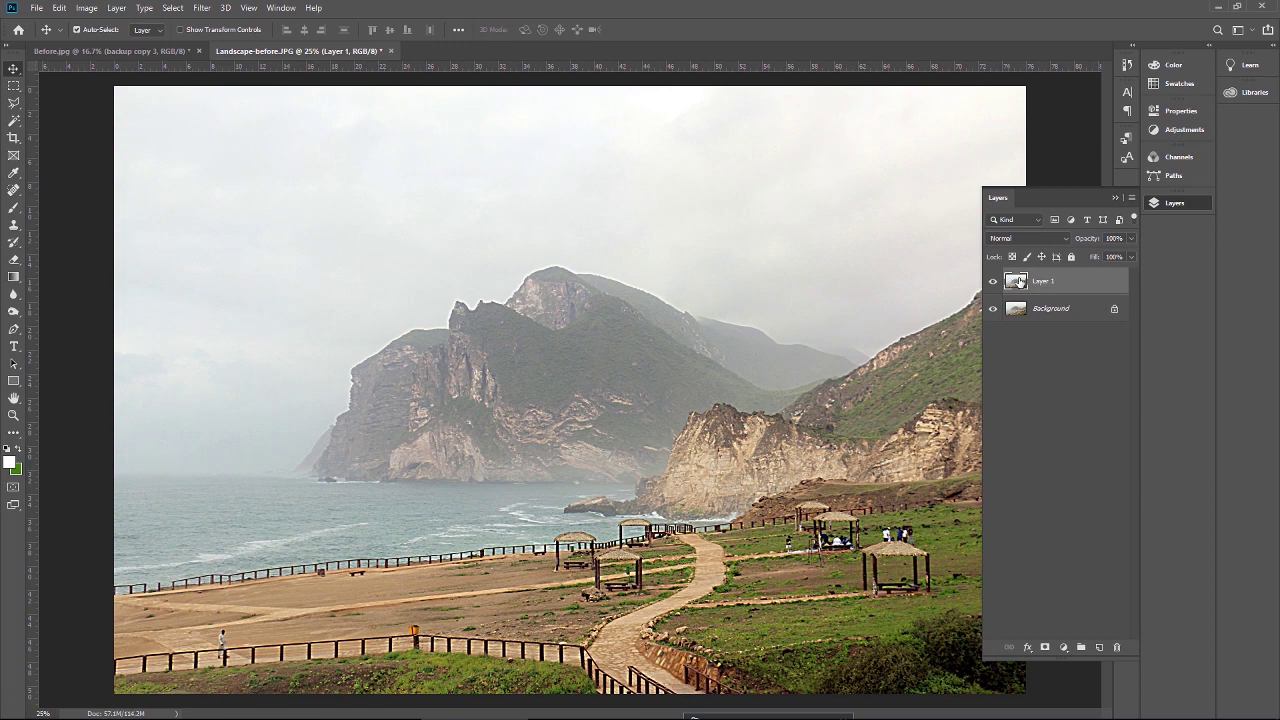
key("ctrl+j")
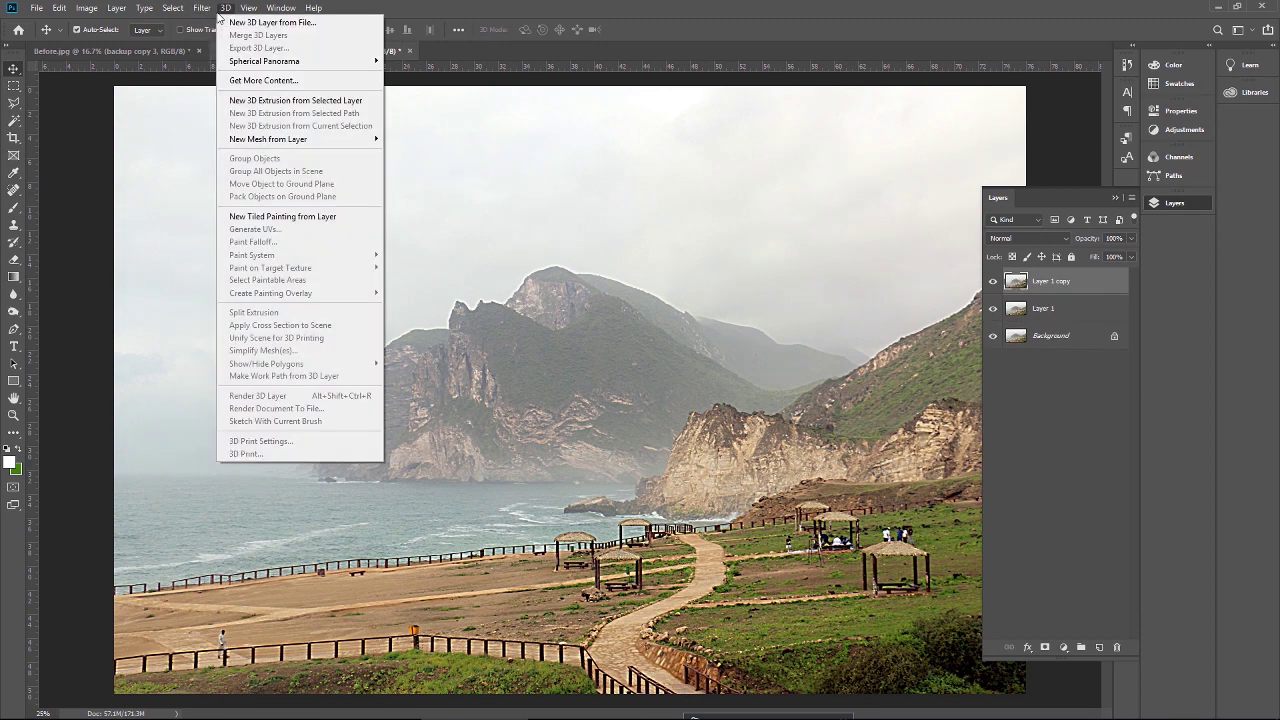
Run the High Pass filter on Layer 1 copy with a 5.4-pixel radius.
mouse_move(327, 277)
left_click(391, 285)
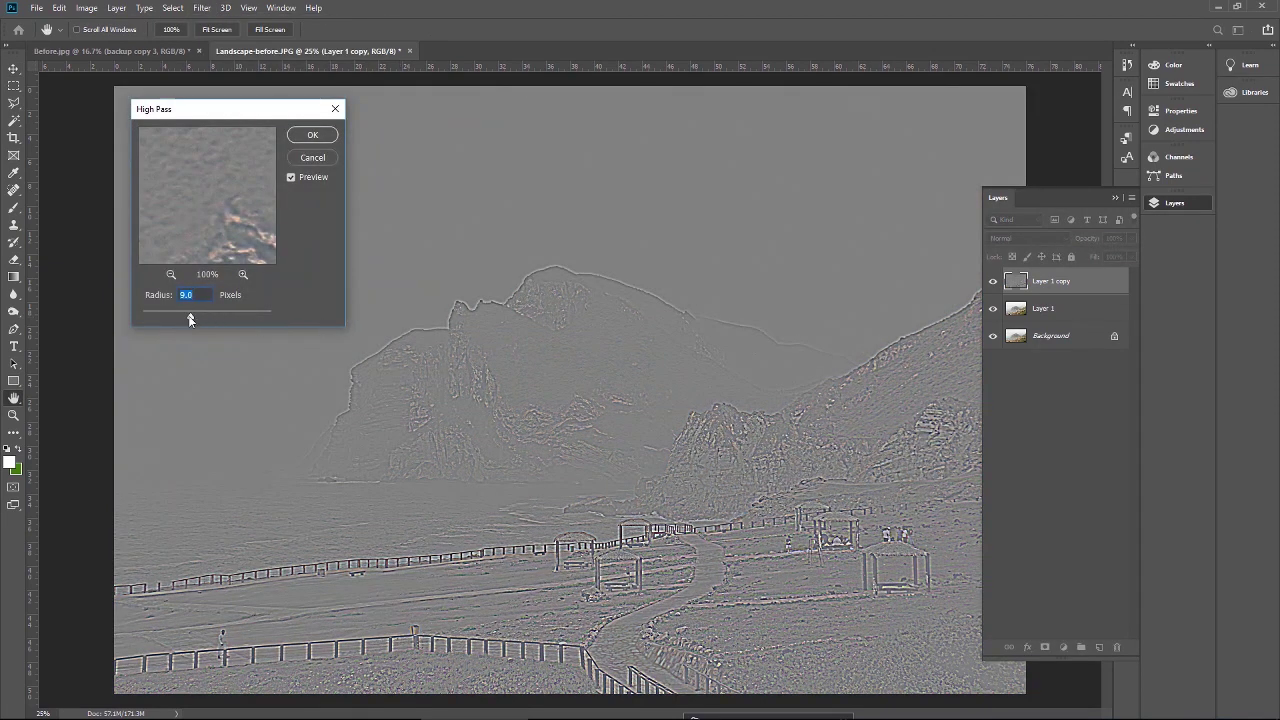
left_click_drag(190, 319, 183, 321)
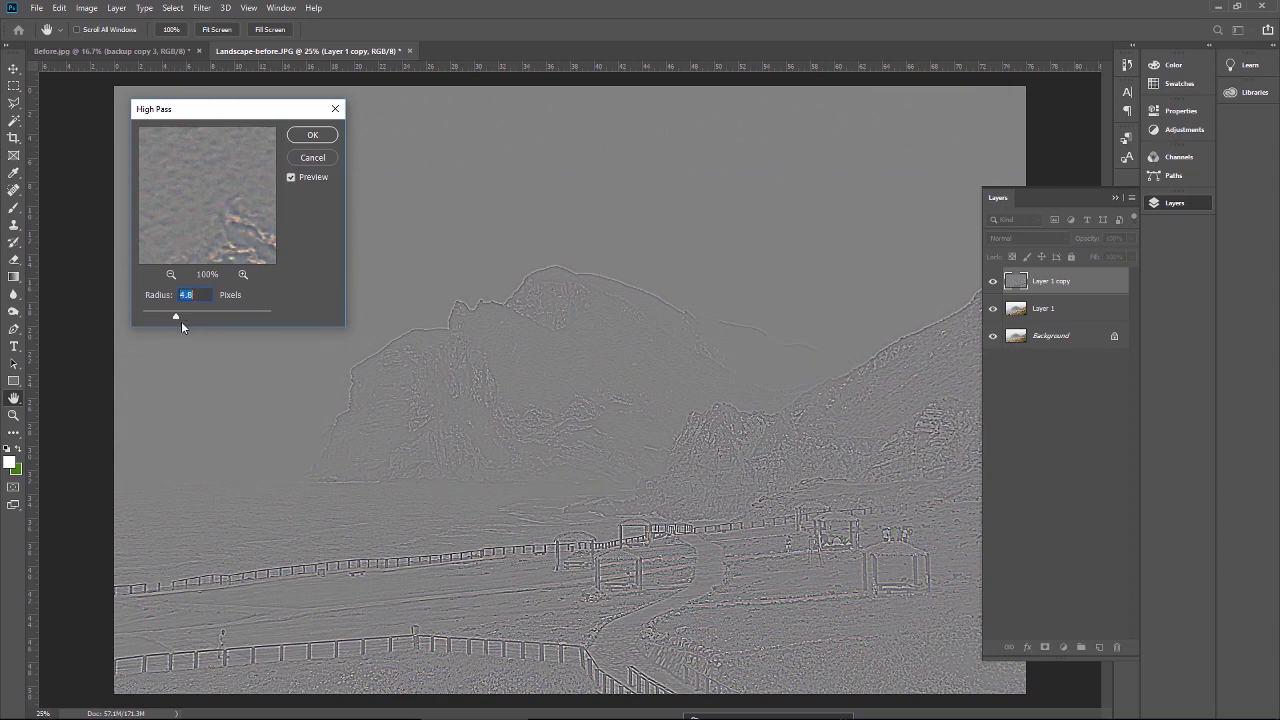
left_click_drag(176, 319, 177, 320)
left_click(308, 135)
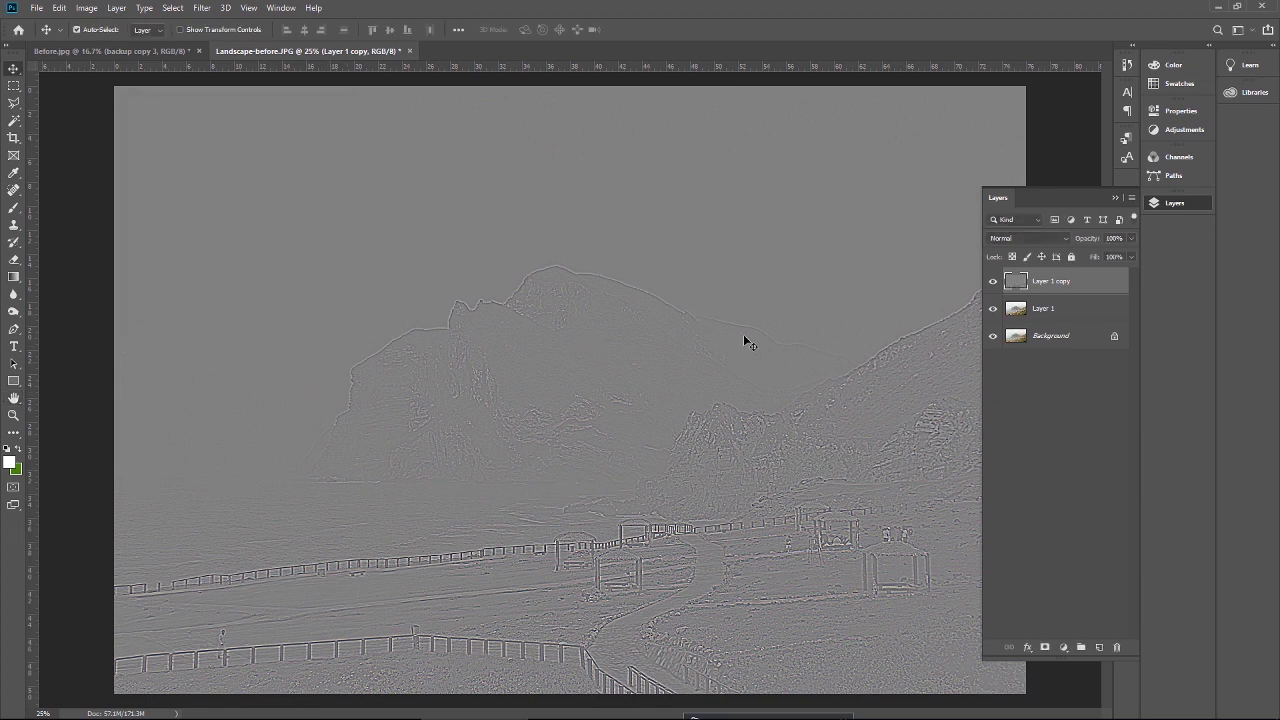
Blend Layer 1 copy in Vivid Light, briefly collapsing the Layers panel to compare.
left_click(1022, 236)
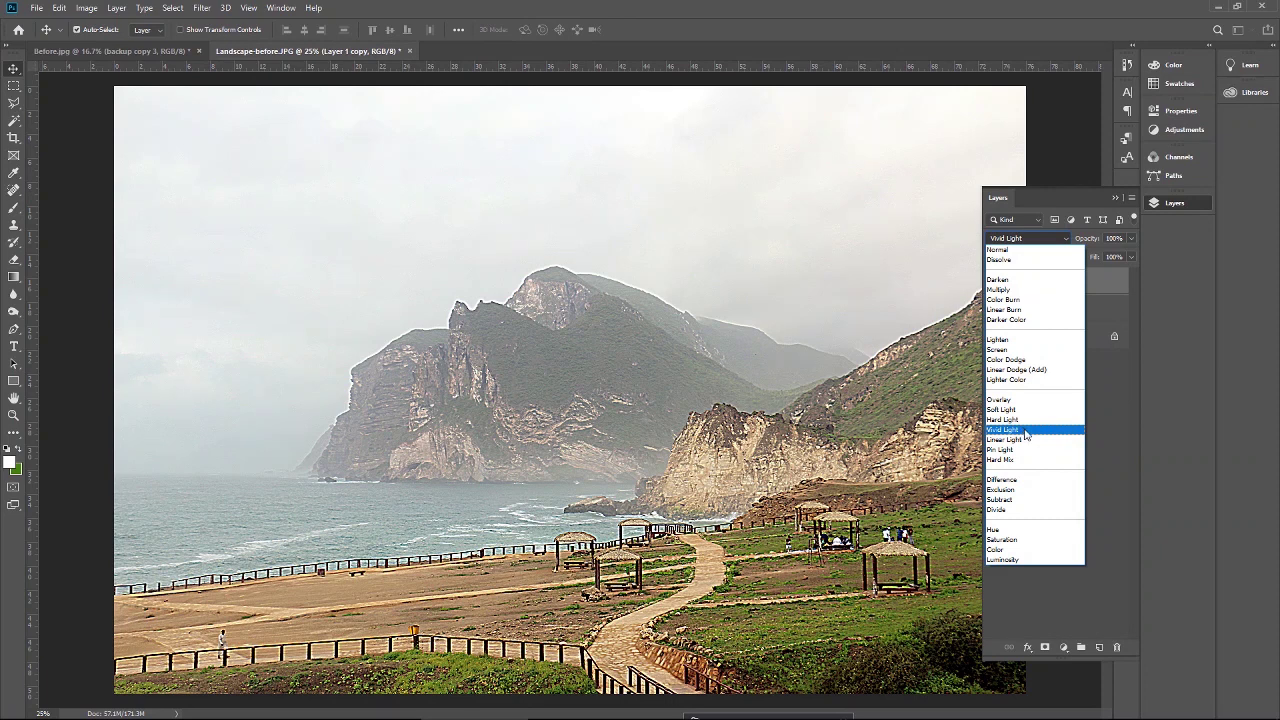
left_click(1025, 430)
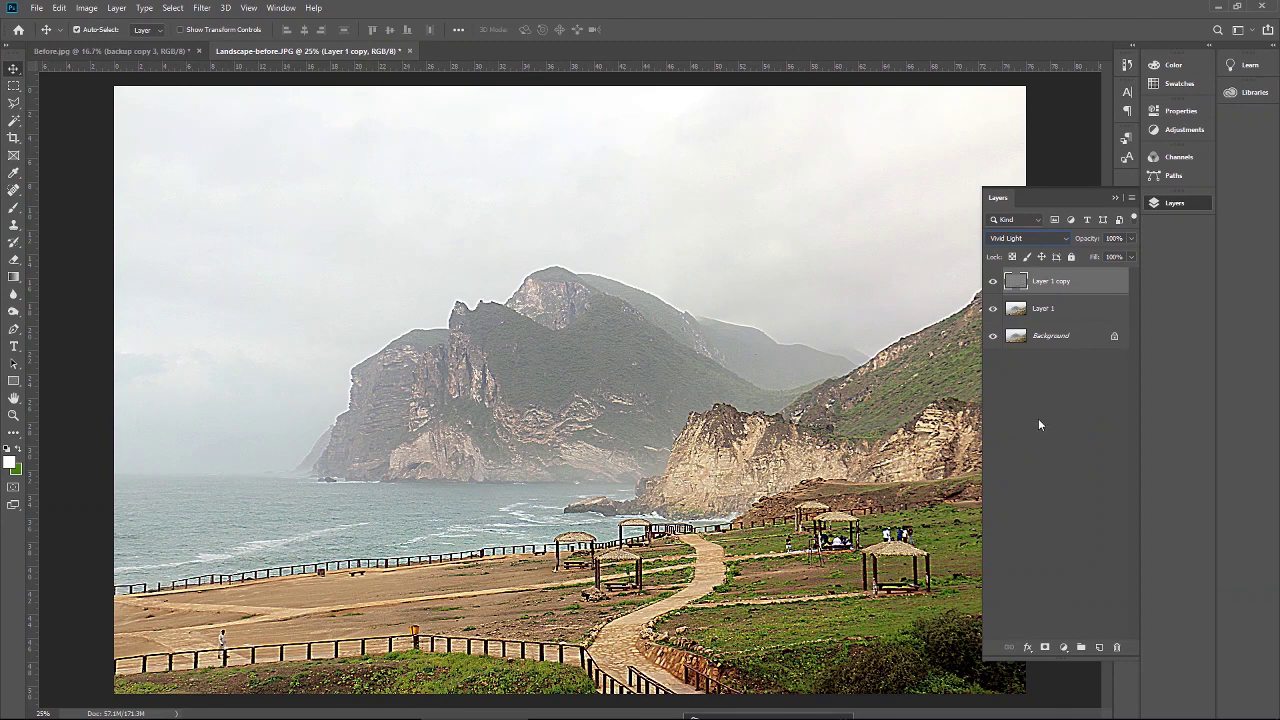
left_click(1112, 199)
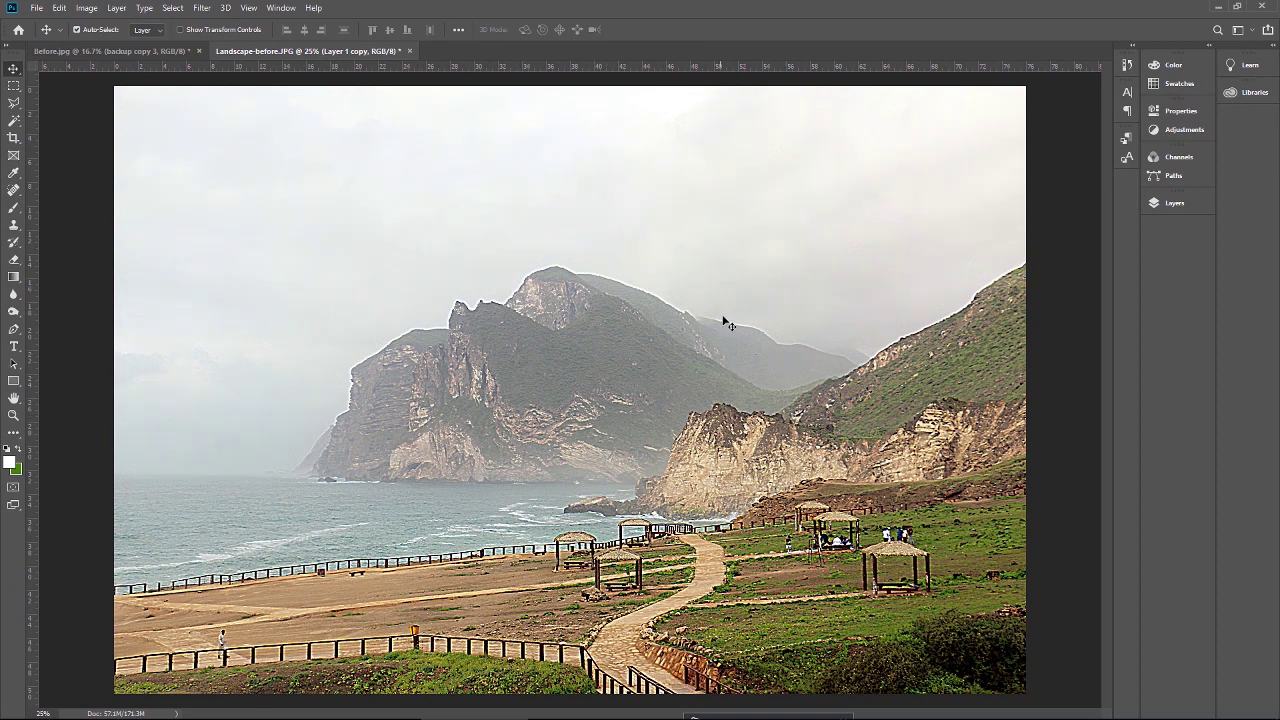
left_click(1188, 202)
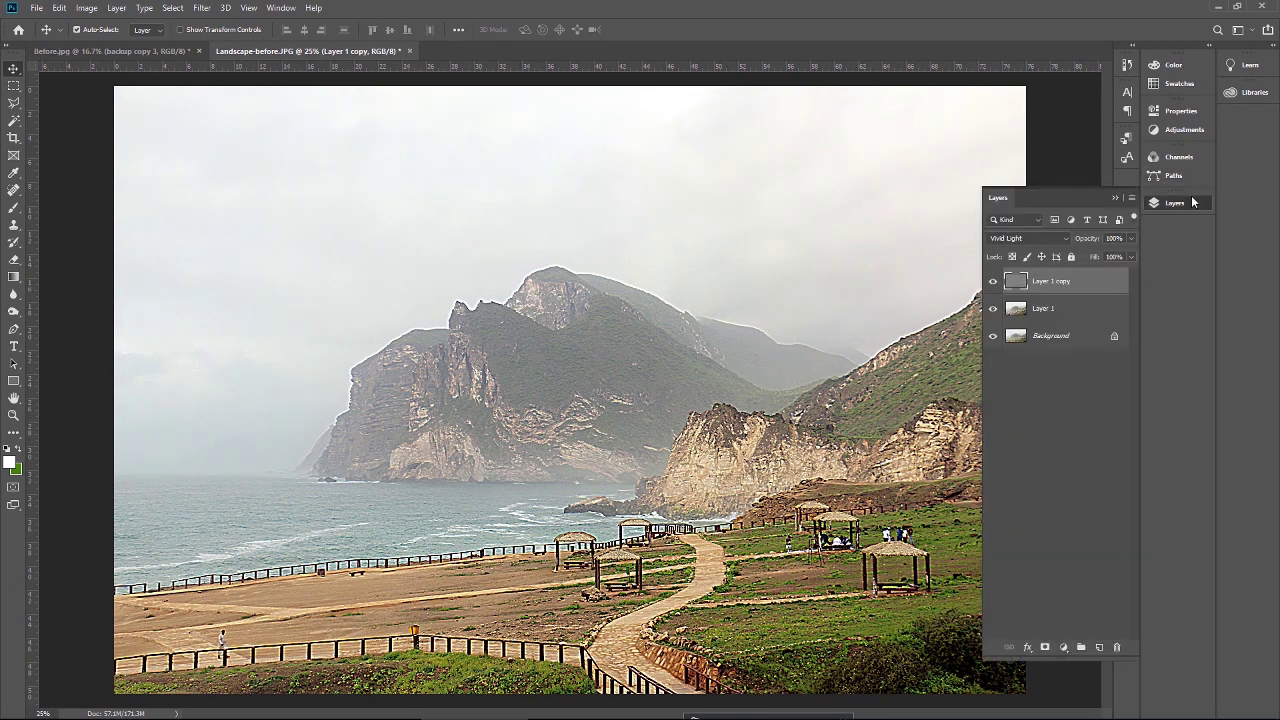
Add a layer mask to Layer 1 copy and invert it to black.
left_click(1045, 647)
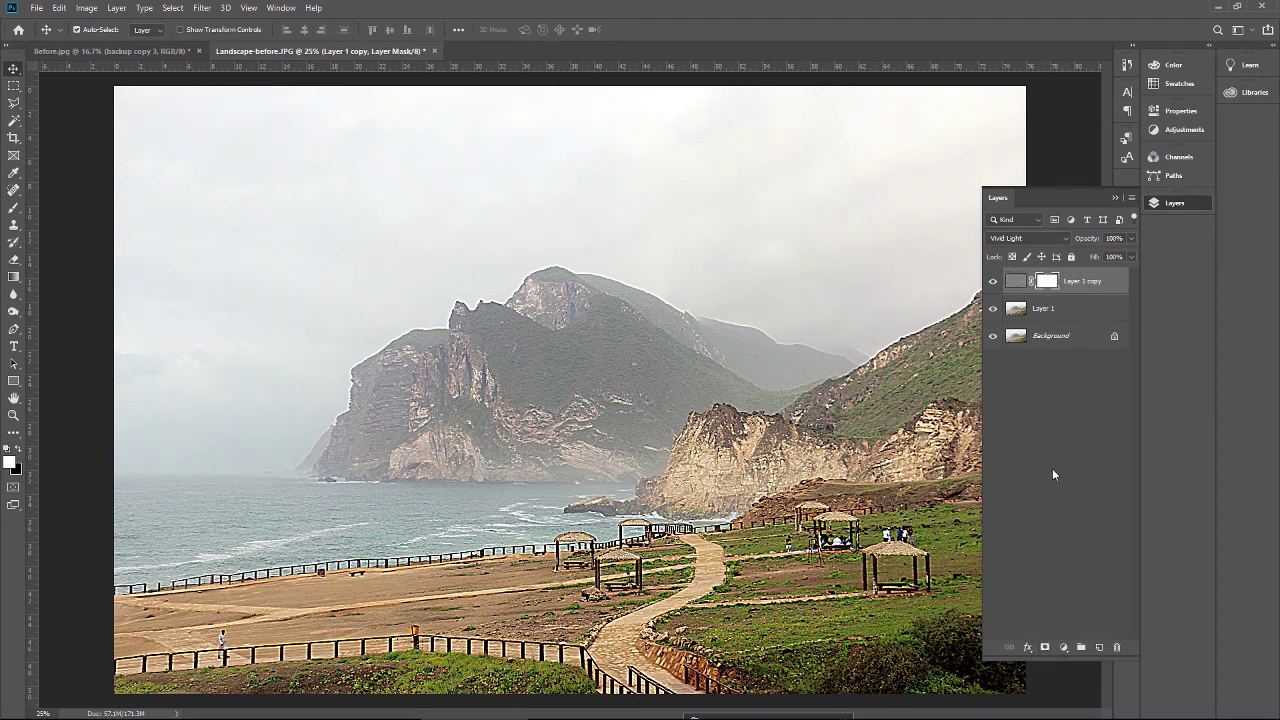
key("ctrl+i")
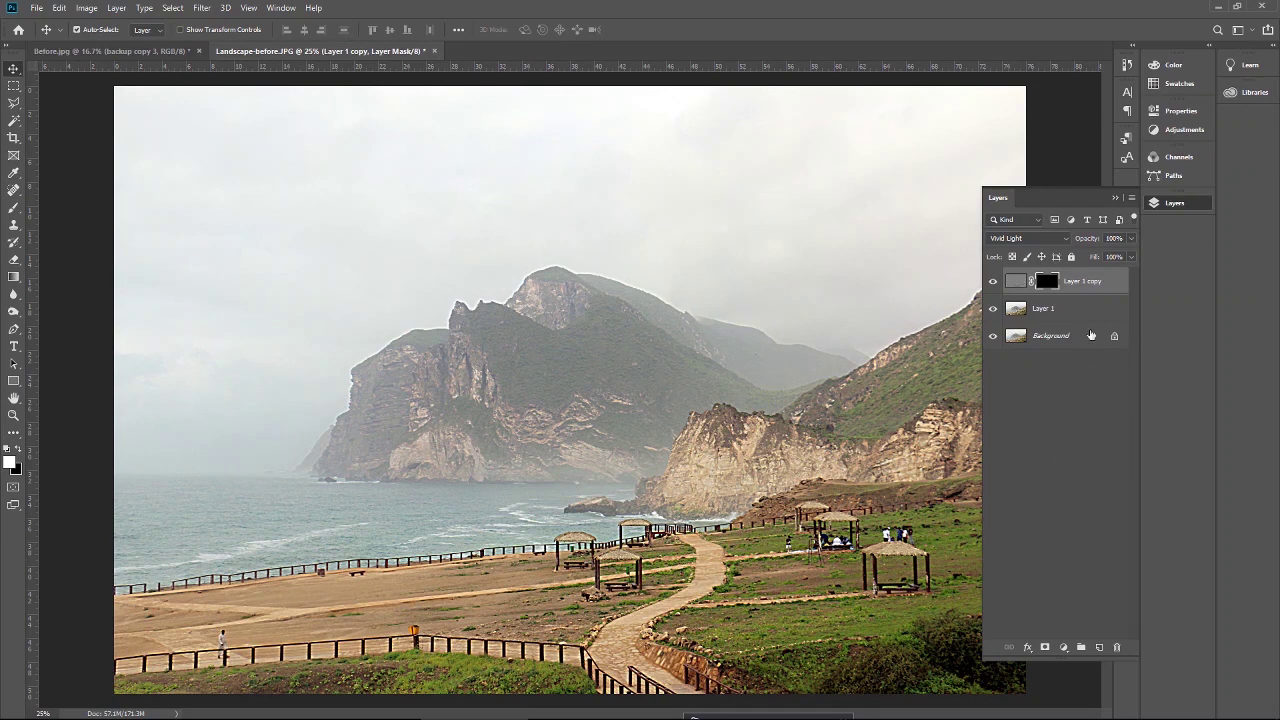
left_click(1119, 199)
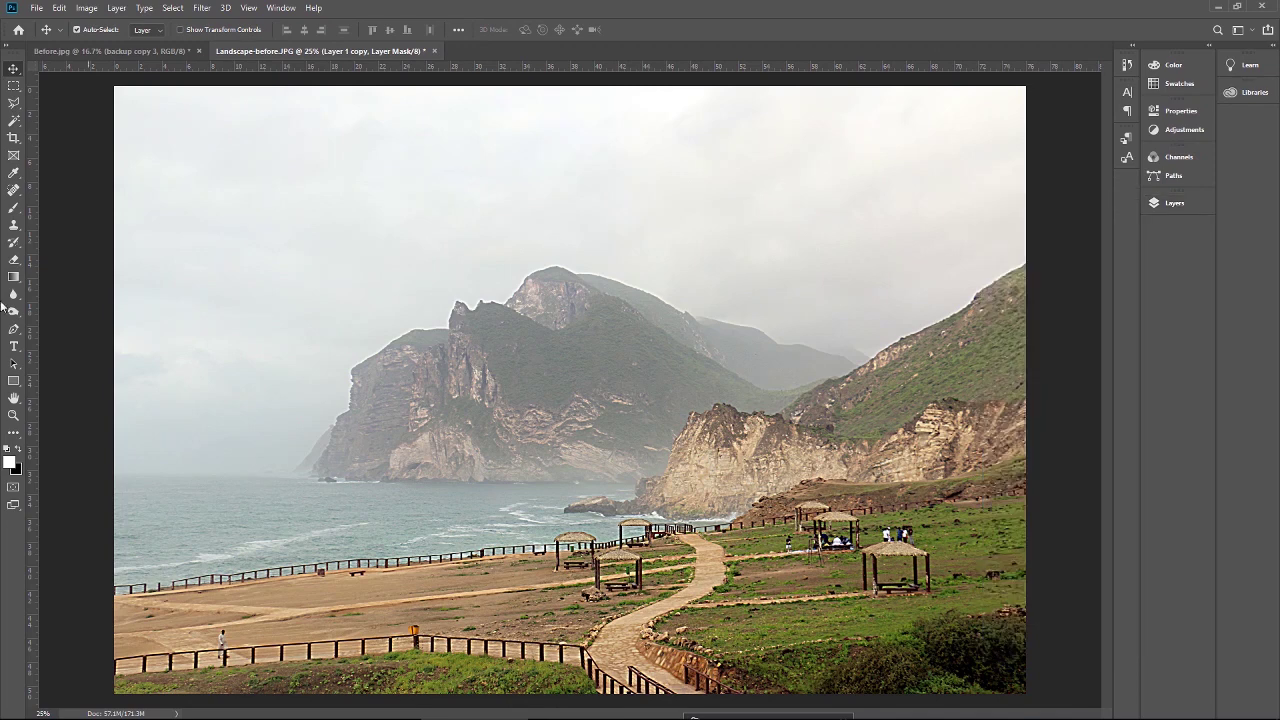
Set the foreground colour to white and pick the Brush at 400 pixels.
left_click(11, 461)
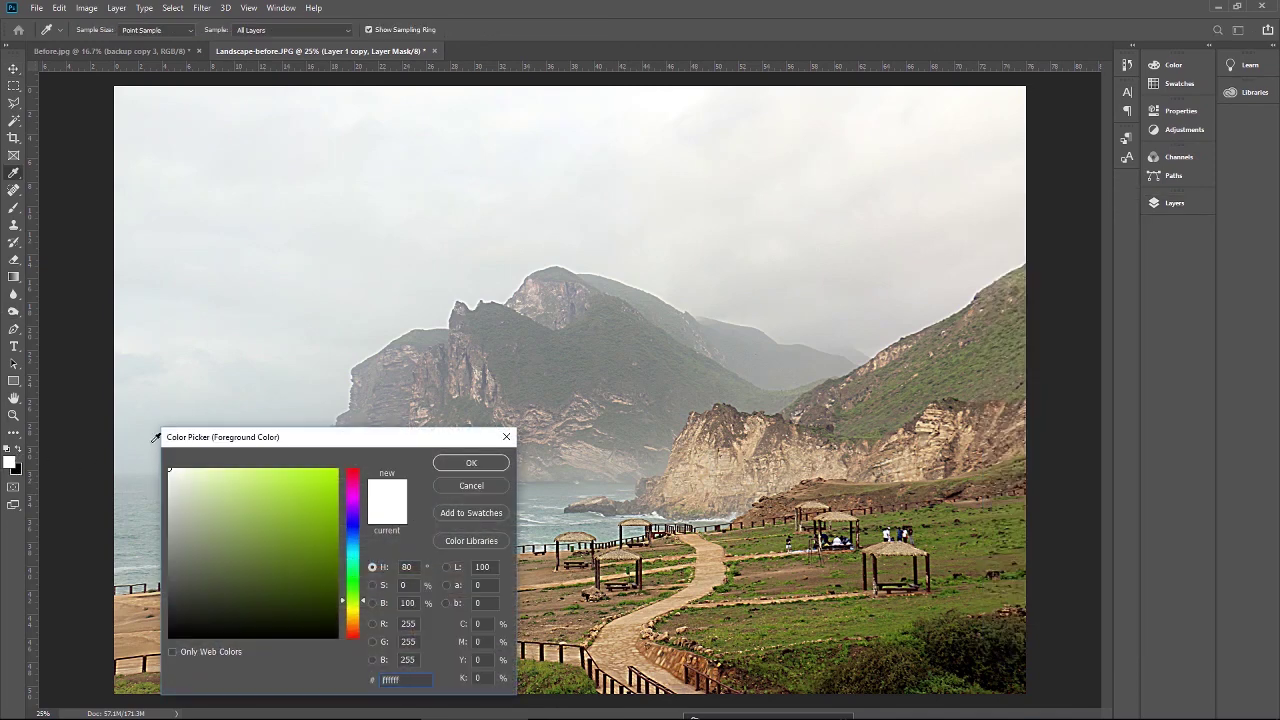
left_click(450, 467)
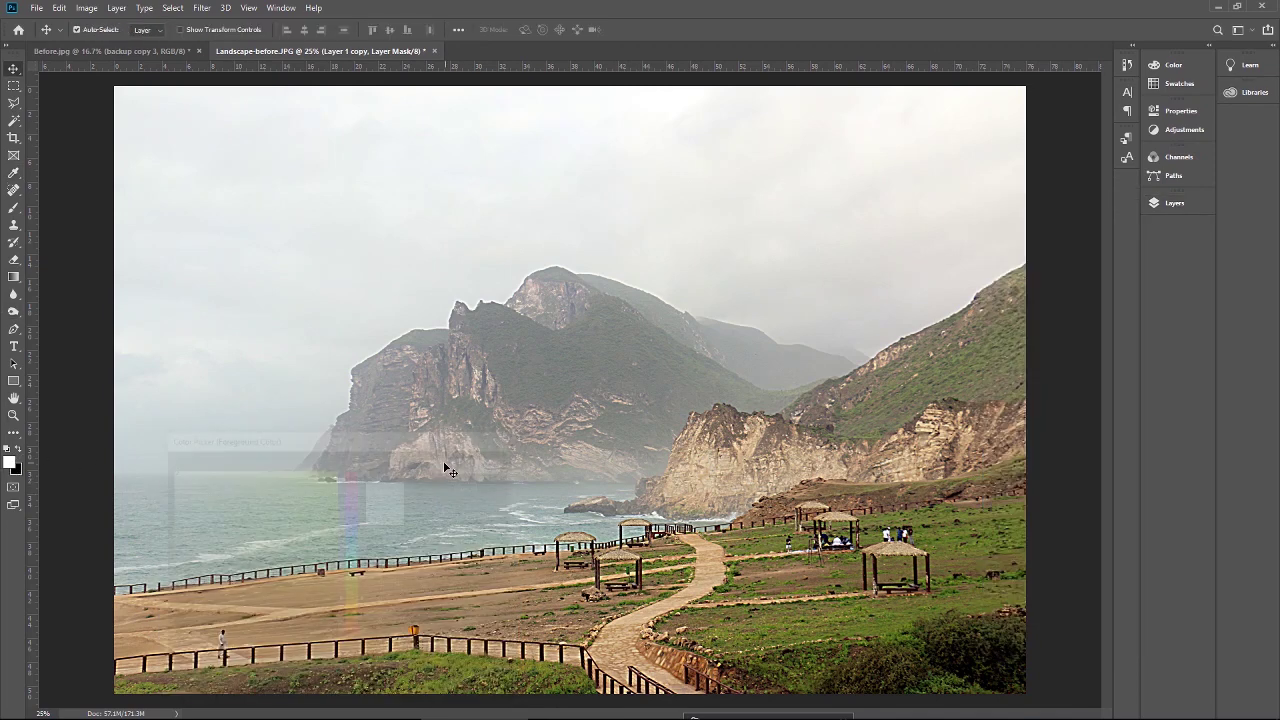
left_click(13, 207)
key("bracketright")
key("bracketright")
key("bracketright")
key("bracketright")
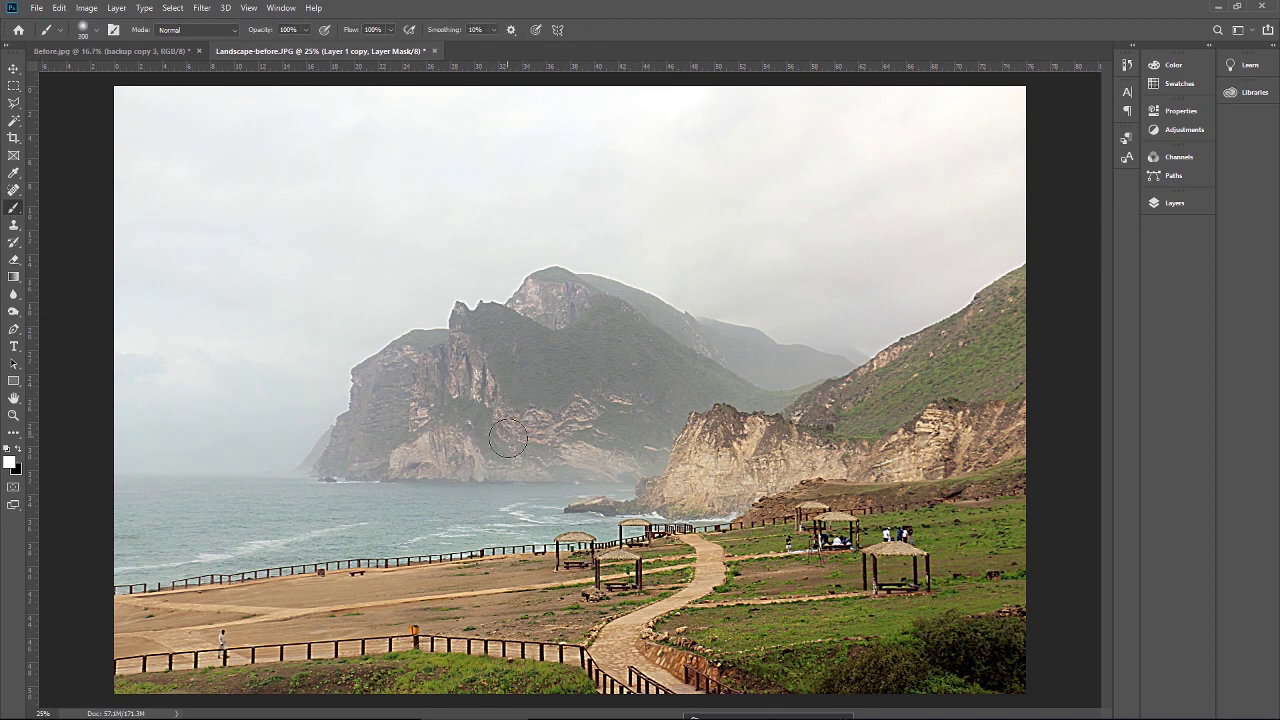